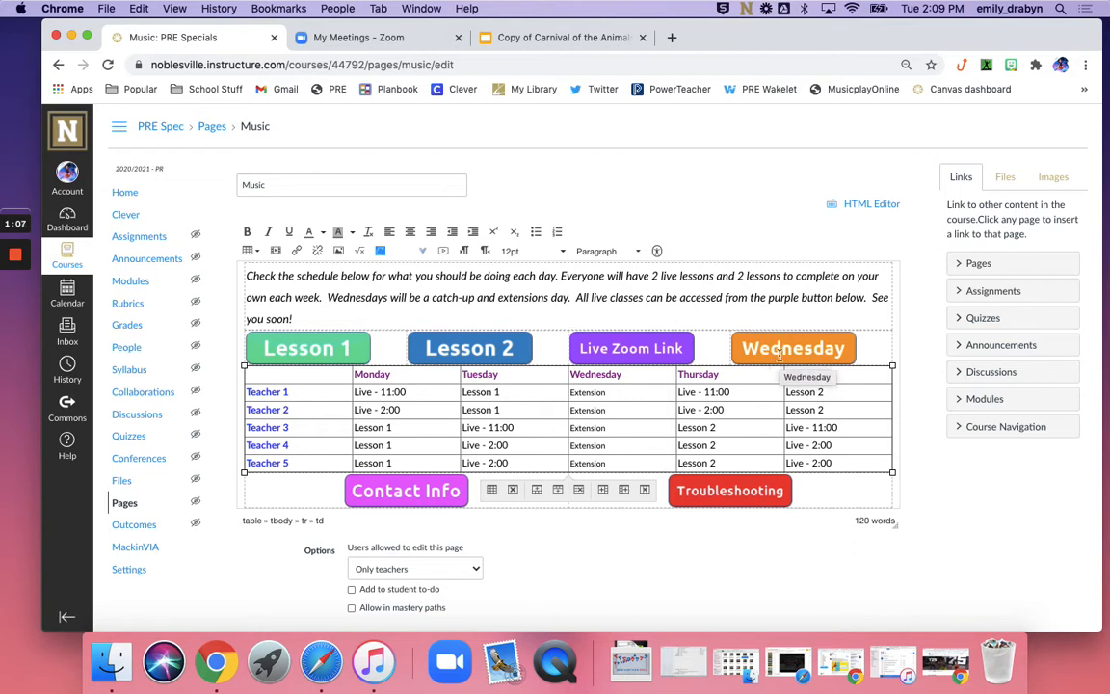
Link the orange Wednesday button image to a new page called "Wednesday - Music".
click(787, 347)
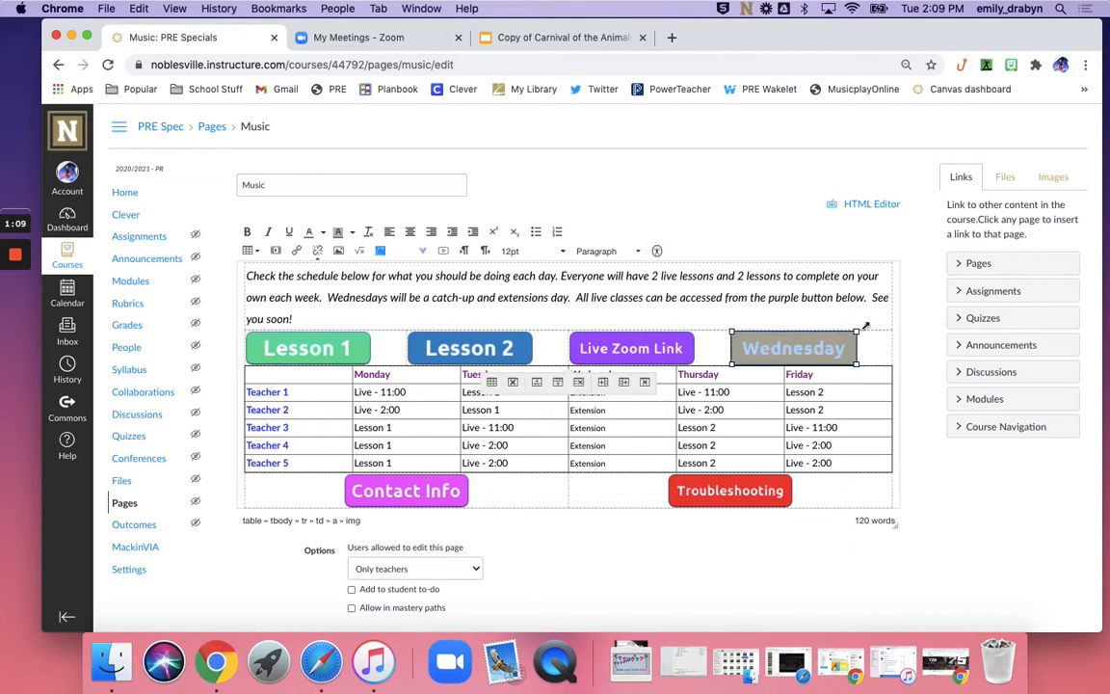
click(959, 265)
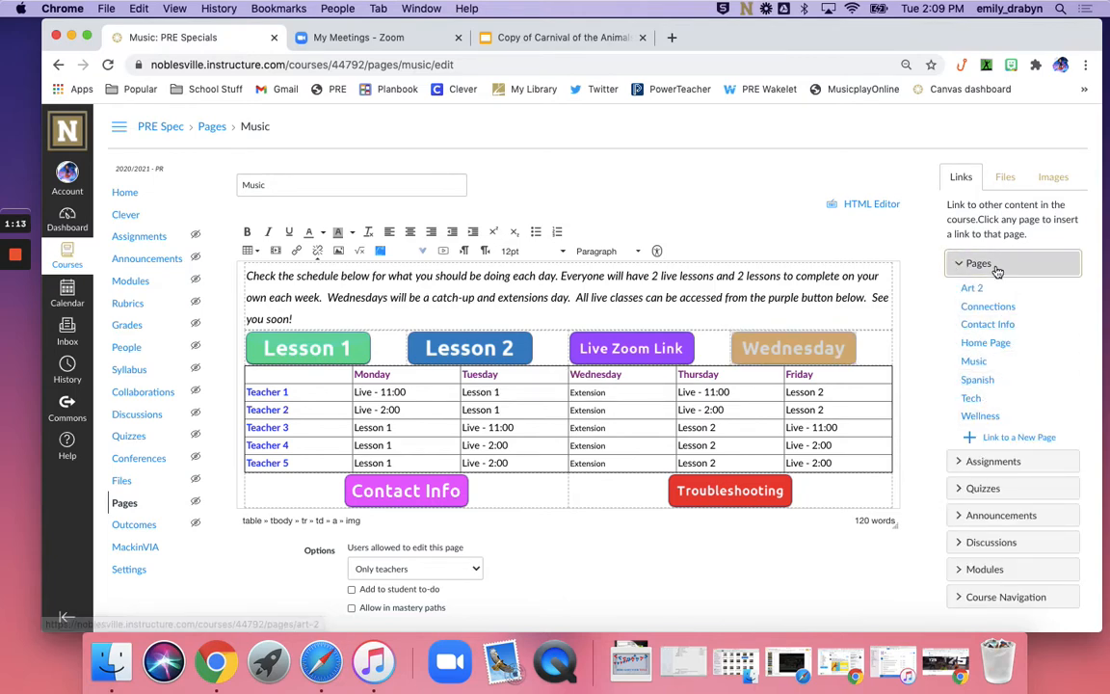
click(1014, 439)
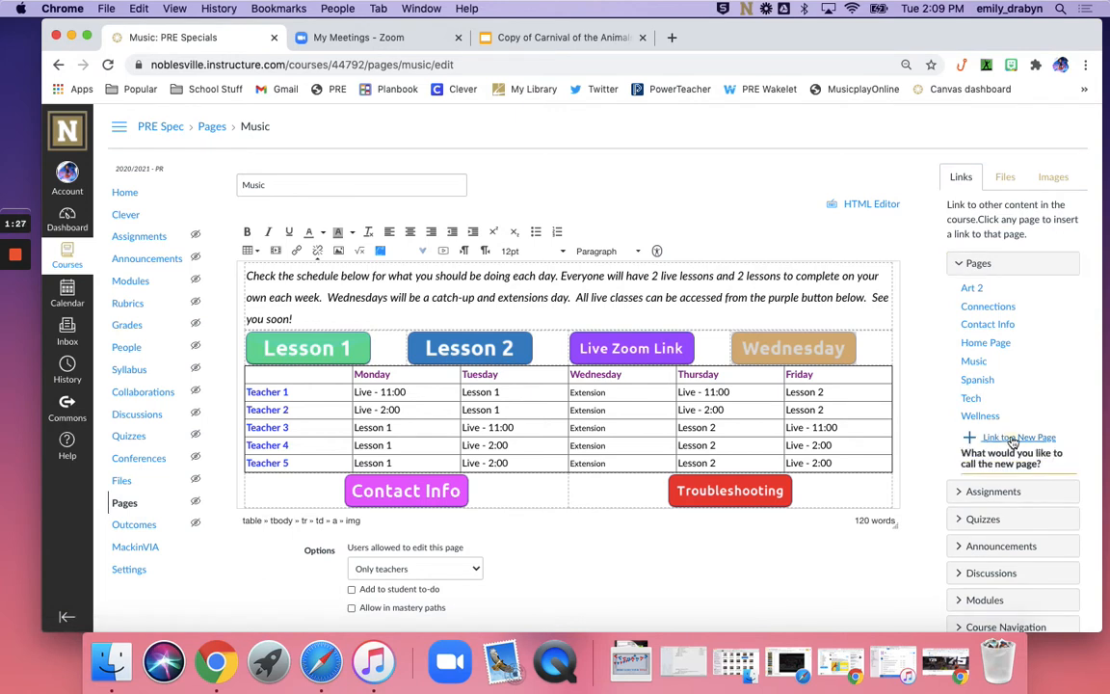
click(989, 447)
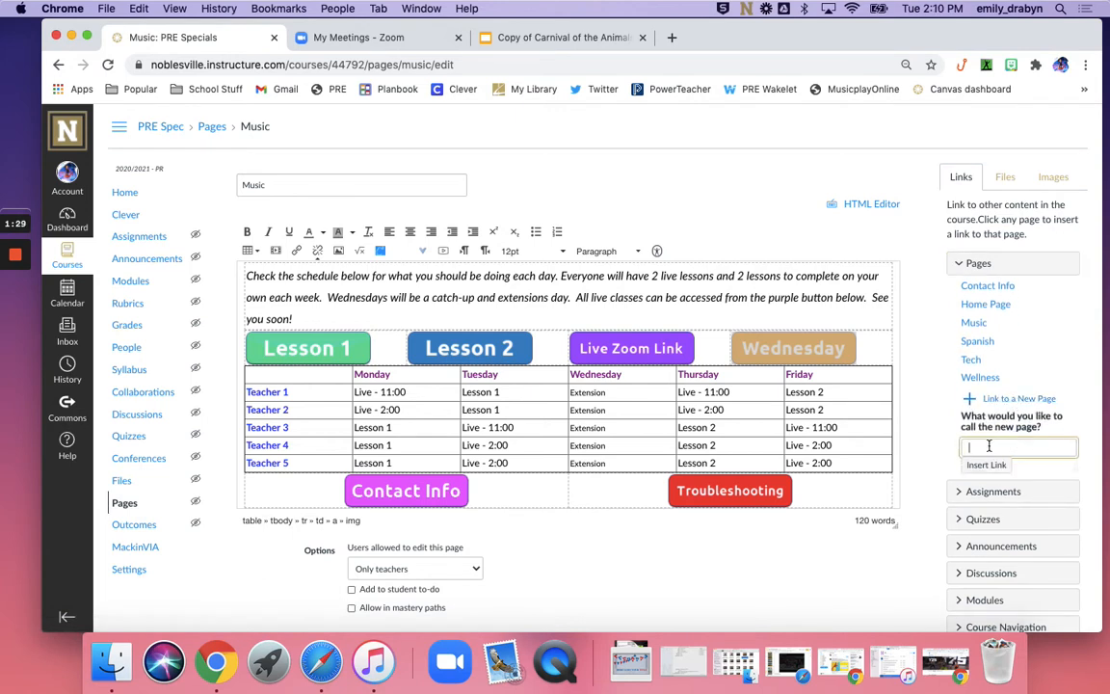
text(Wednes)
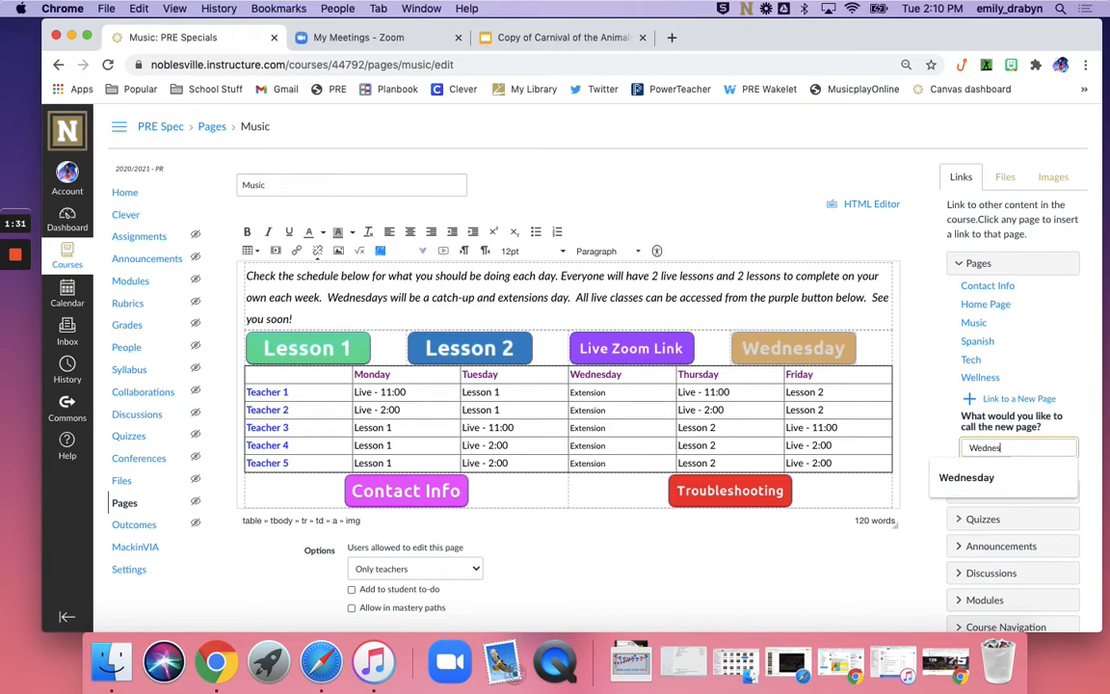
text(day - Music)
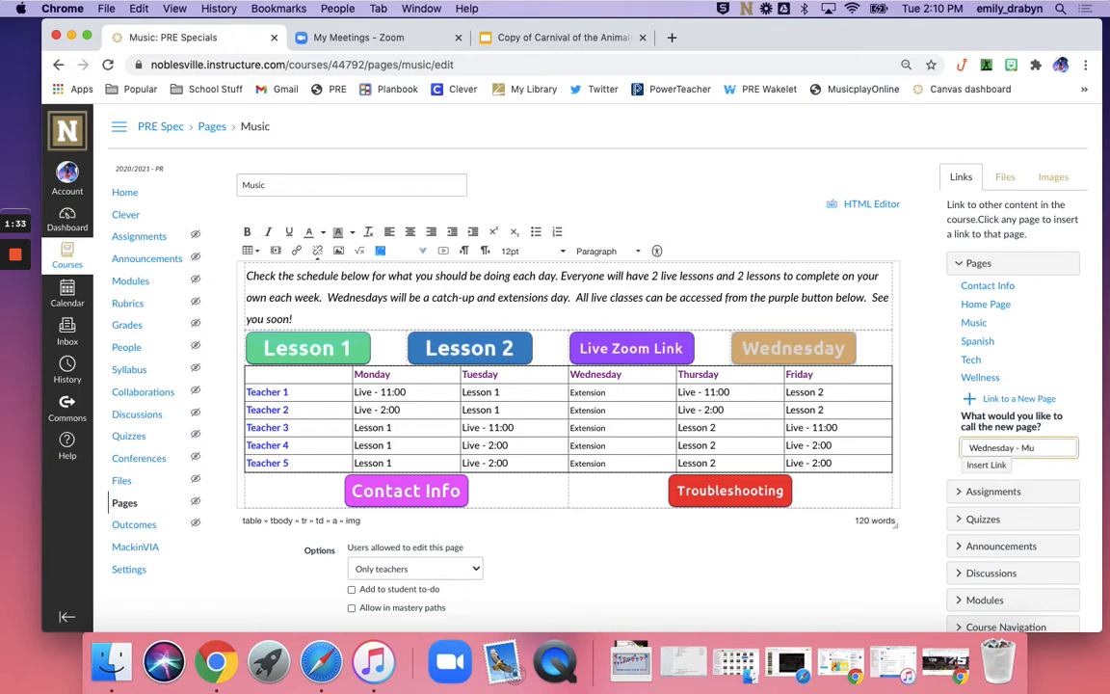
click(987, 466)
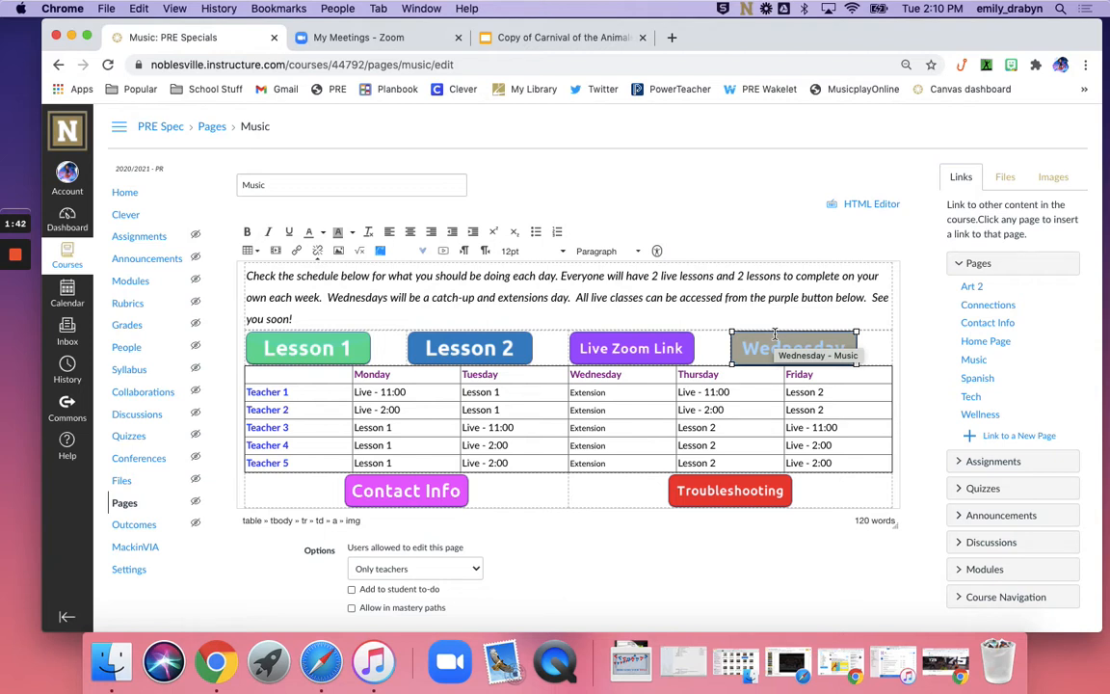
click(994, 368)
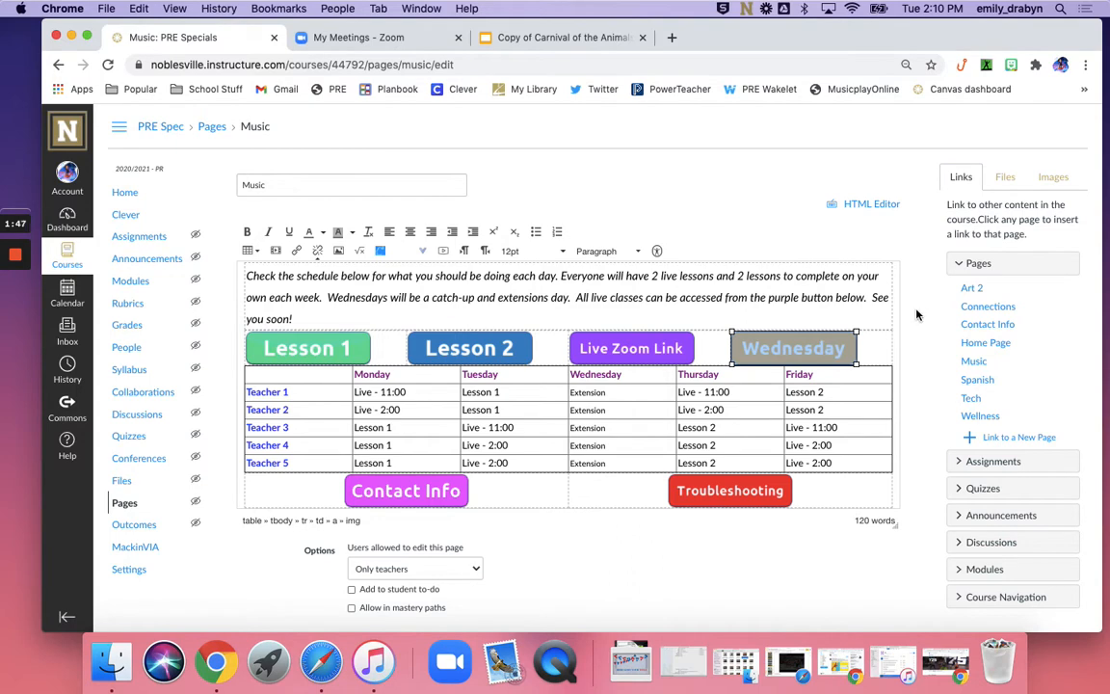
Save the Music page and follow its Wednesday button to the new linked page.
scroll(848, 462, down, 2)
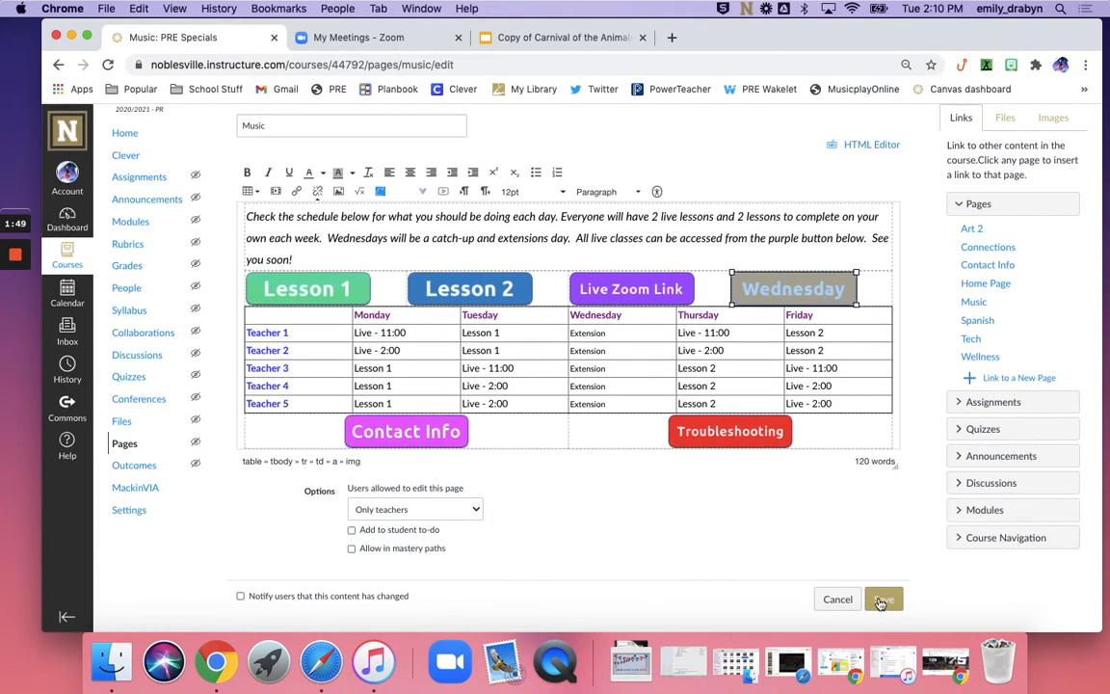
click(882, 598)
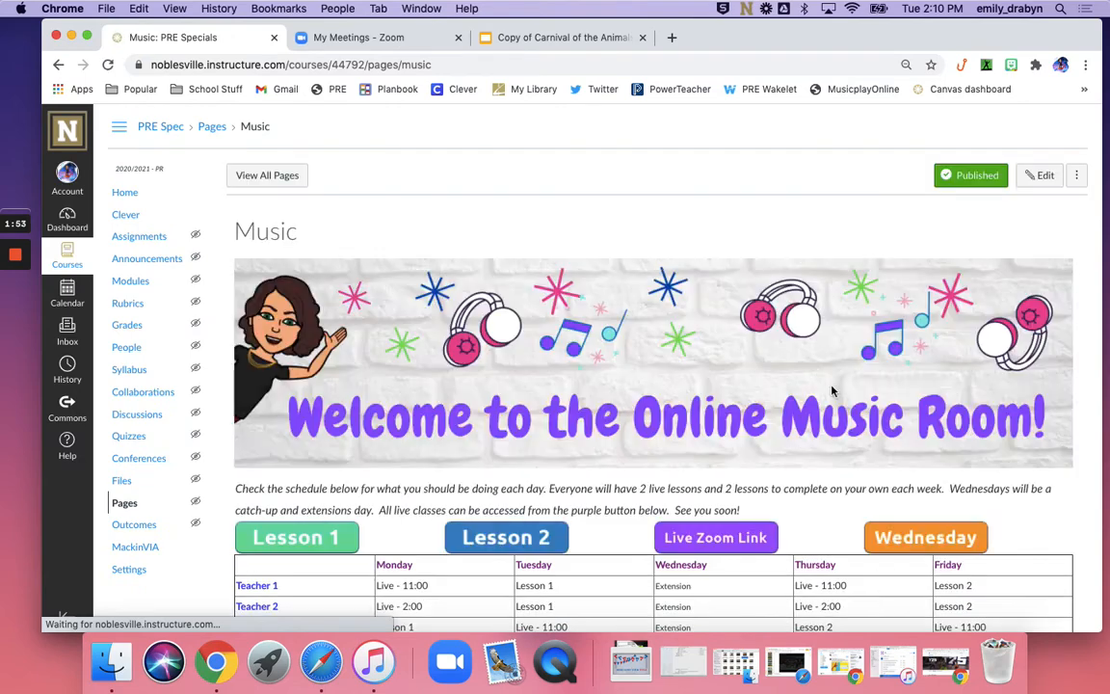
click(925, 537)
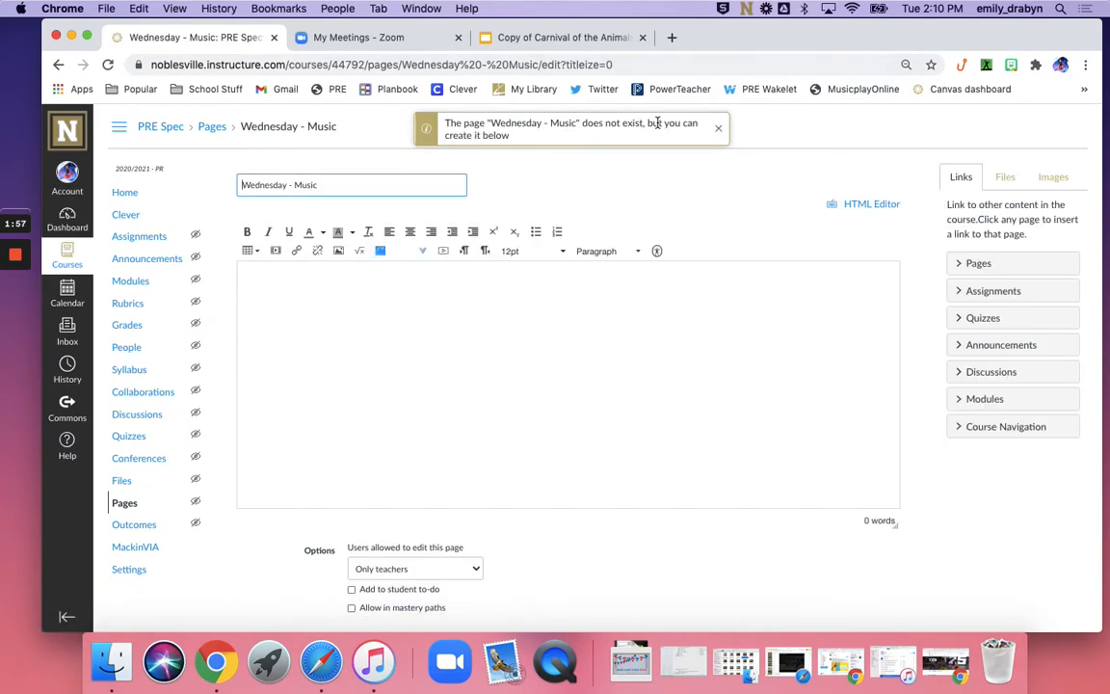
Write "On Wednesdays, please go to Clever and explore the resources that I have available there." in the page body.
click(300, 273)
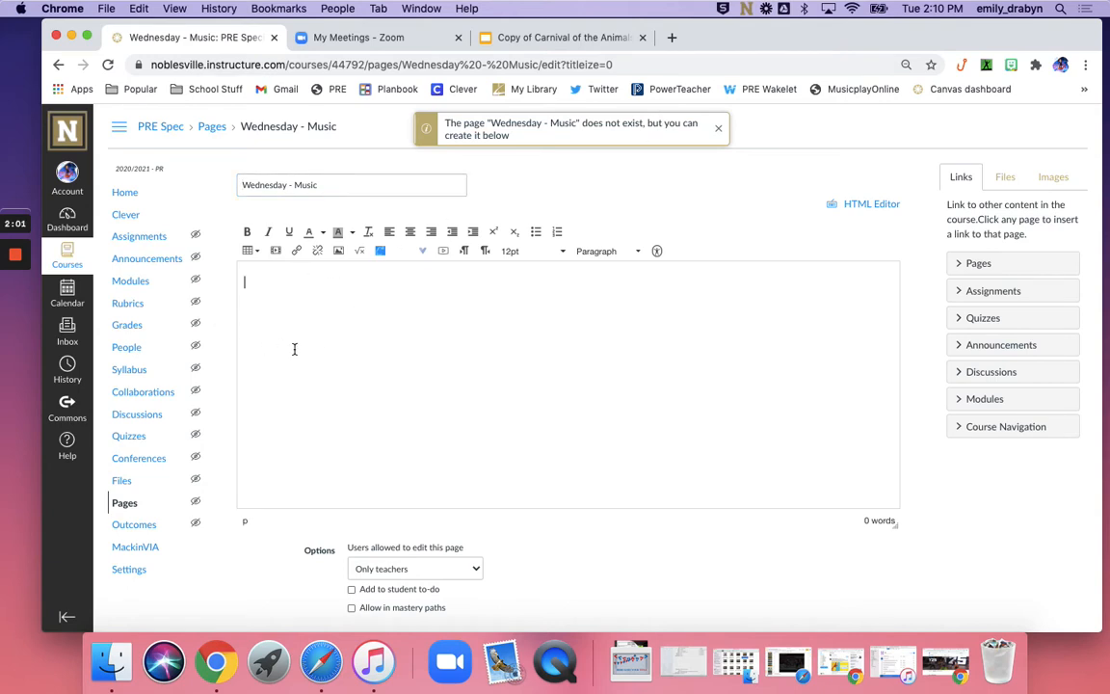
text(On Wednes)
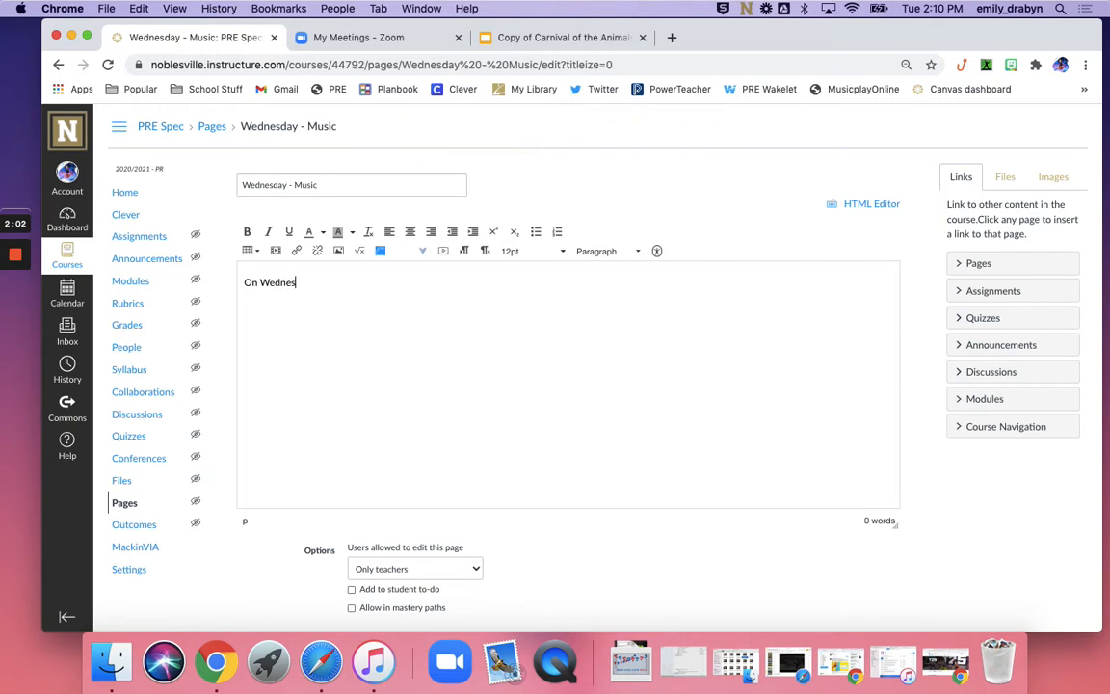
text(days, please go to Clever and)
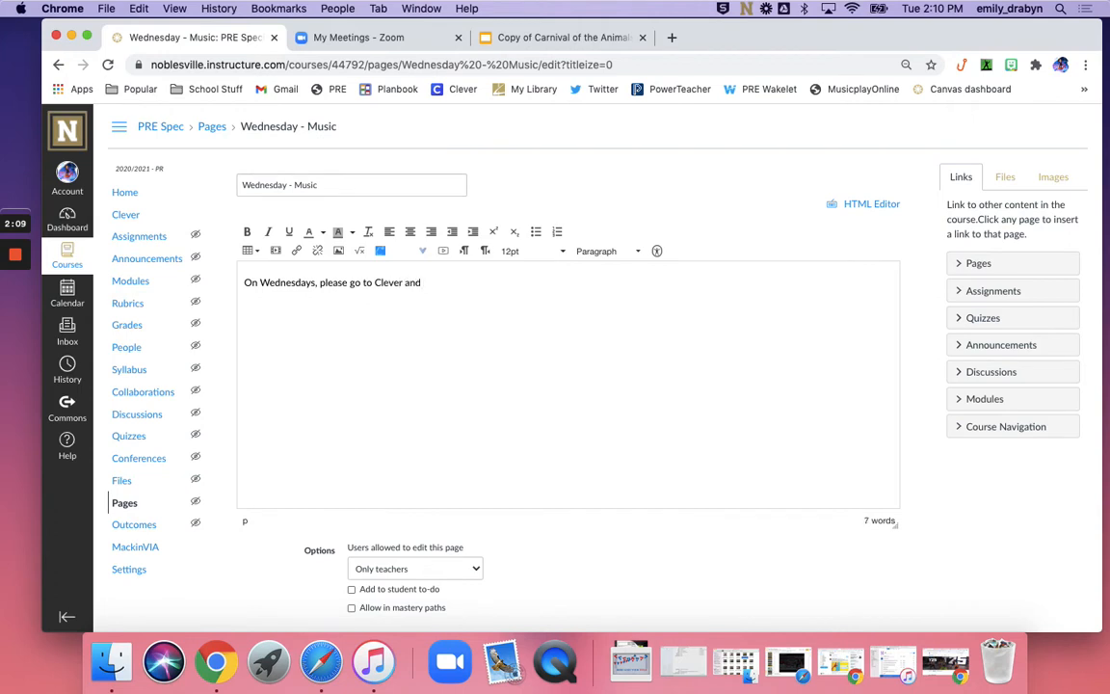
text( explore the resources that I have a)
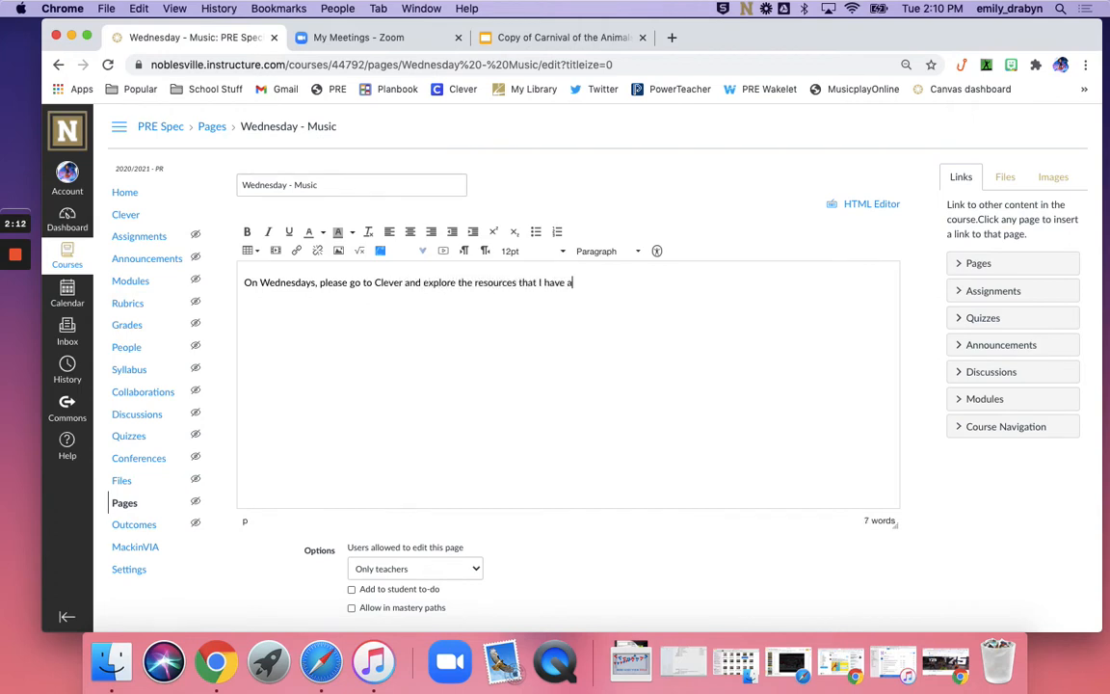
text(vailable there. )
Add the line "**There is a clever link in the menu bar on the left or you can use your regular clever login**" and save the page.
text(**There is a clever link in the bar)
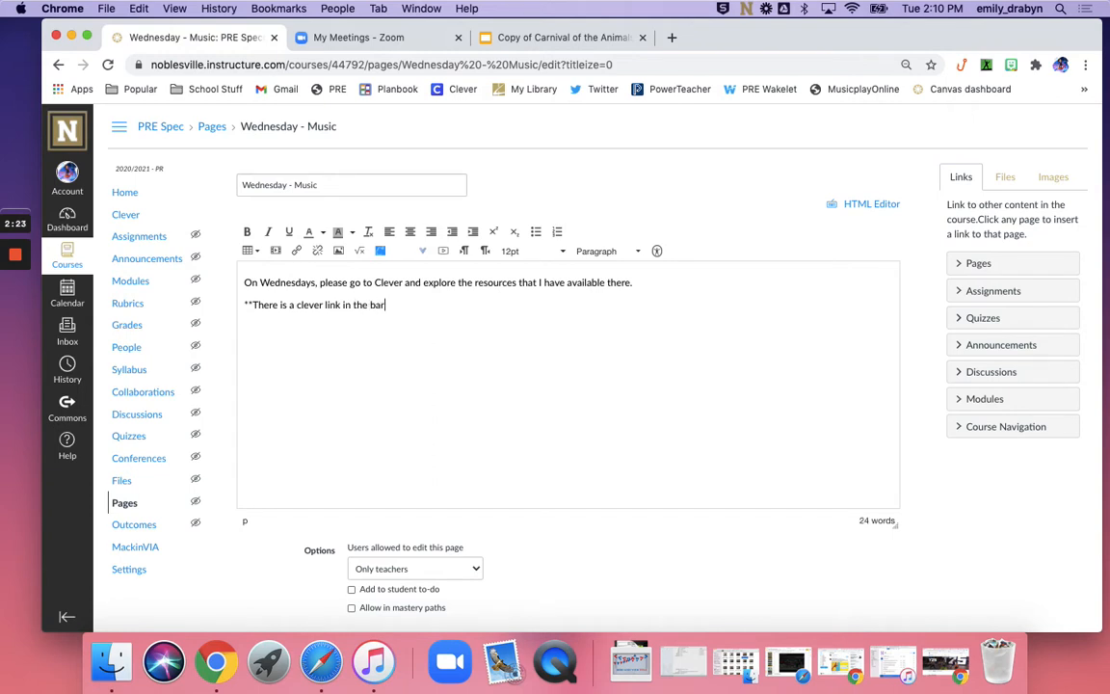
key(BackSpace)
key(BackSpace)
key(BackSpace)
text(menu bar on the left or you can use)
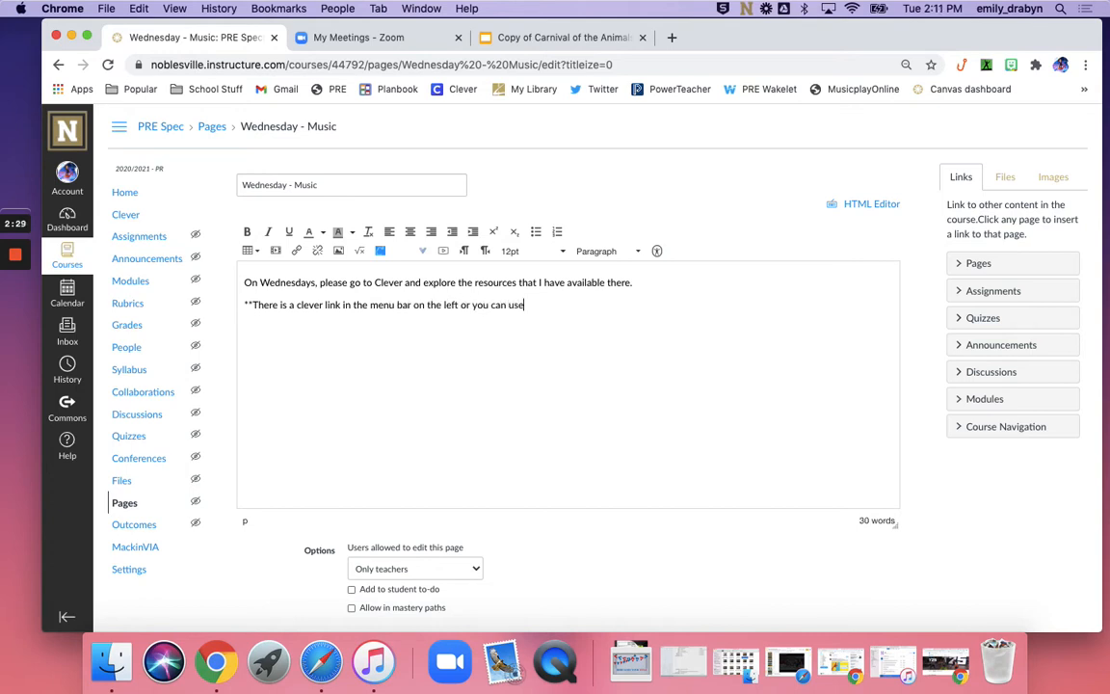
text( your regular clever login**)
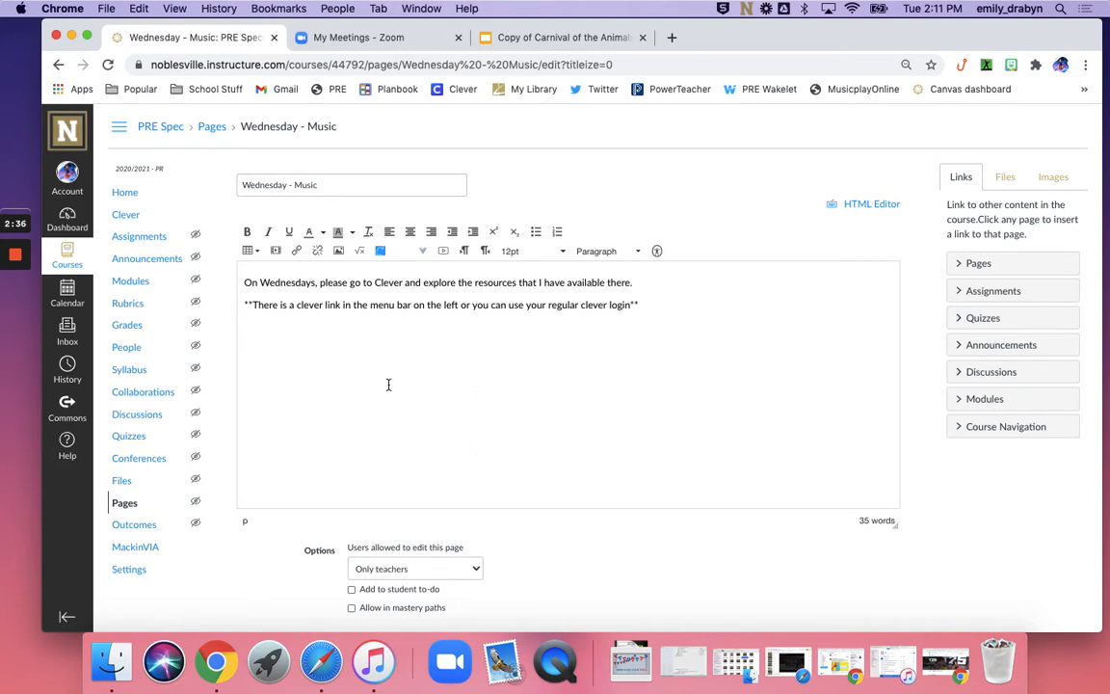
scroll(388, 384, down, 2)
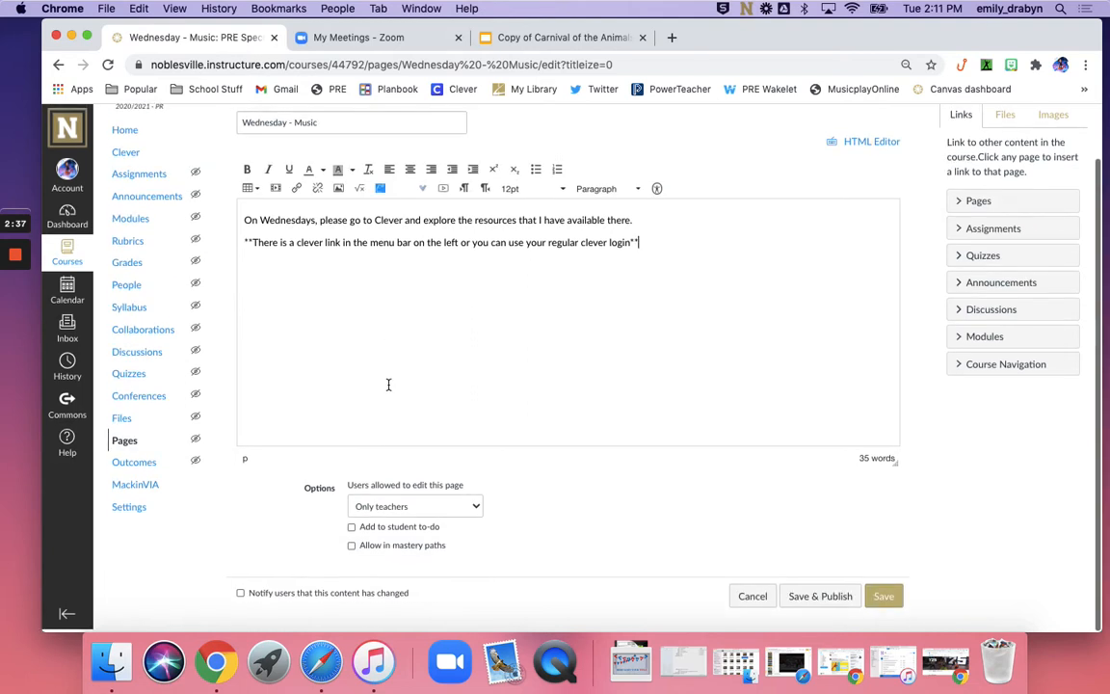
click(886, 598)
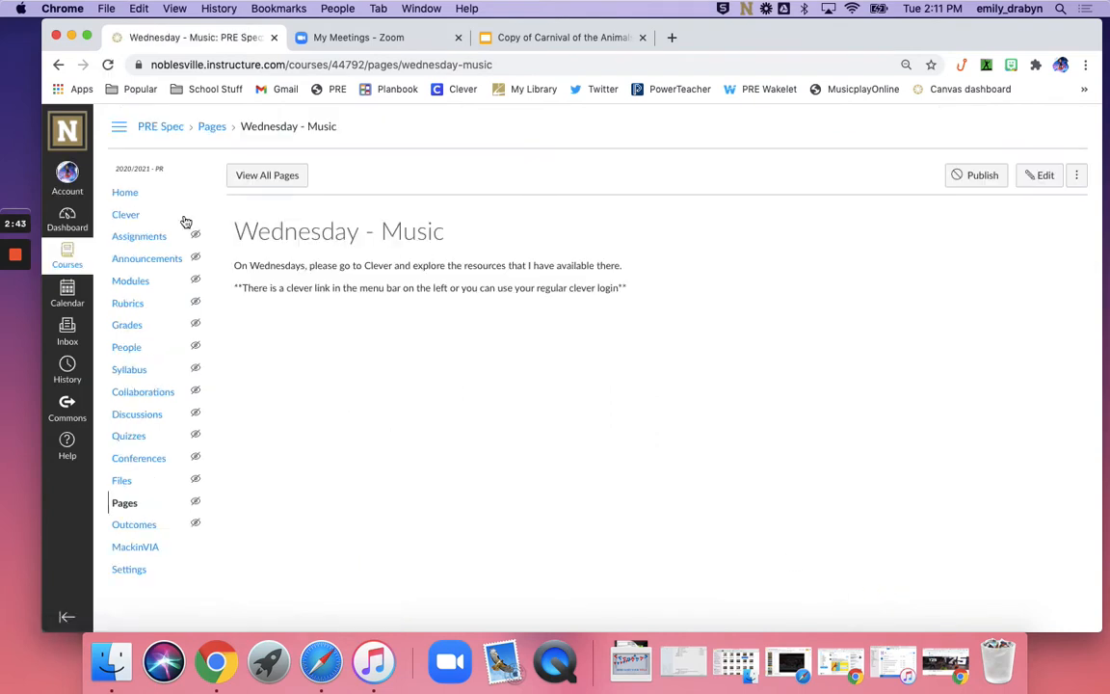
Go to the Music page from the course home page and test its Wednesday button link.
click(138, 195)
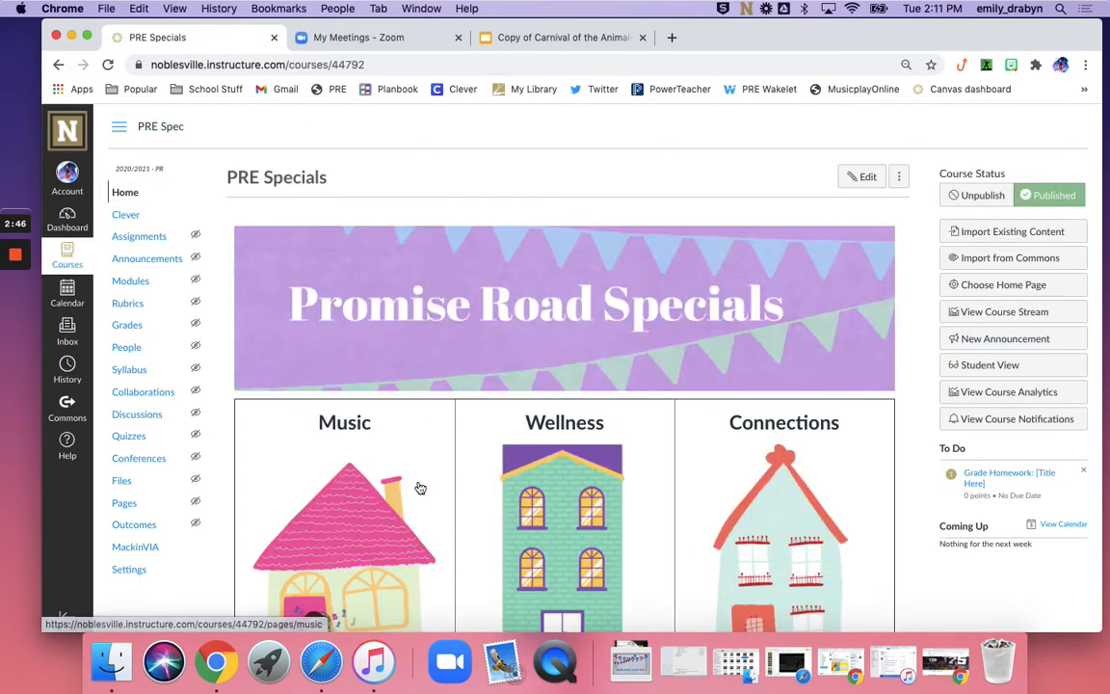
click(338, 538)
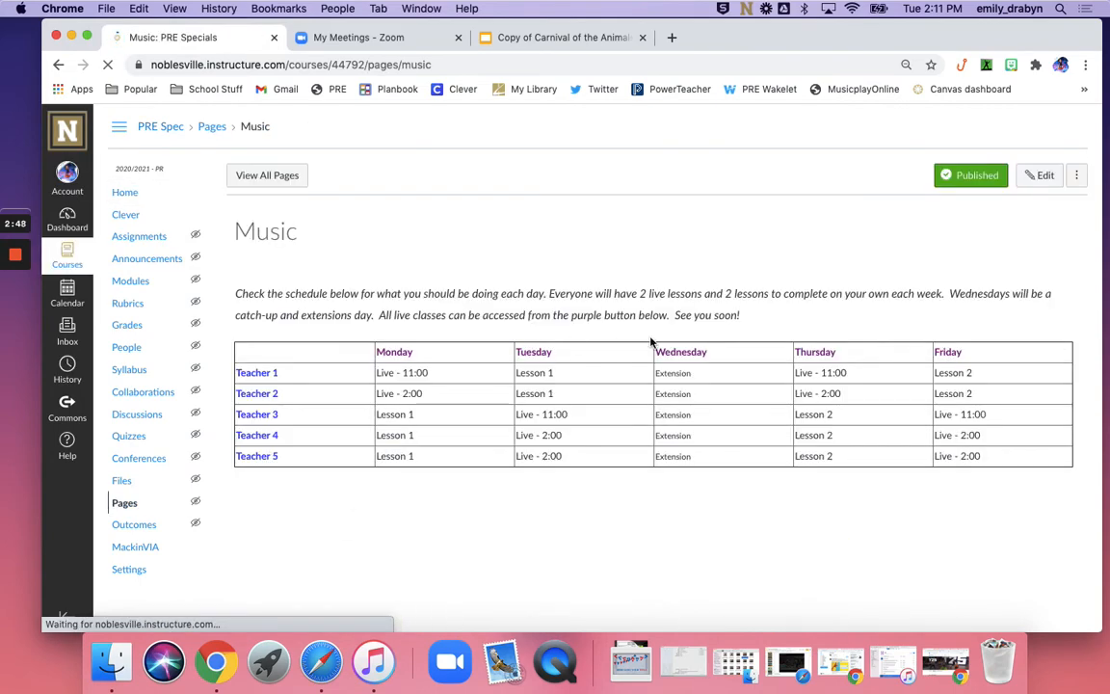
scroll(886, 479, down, 2)
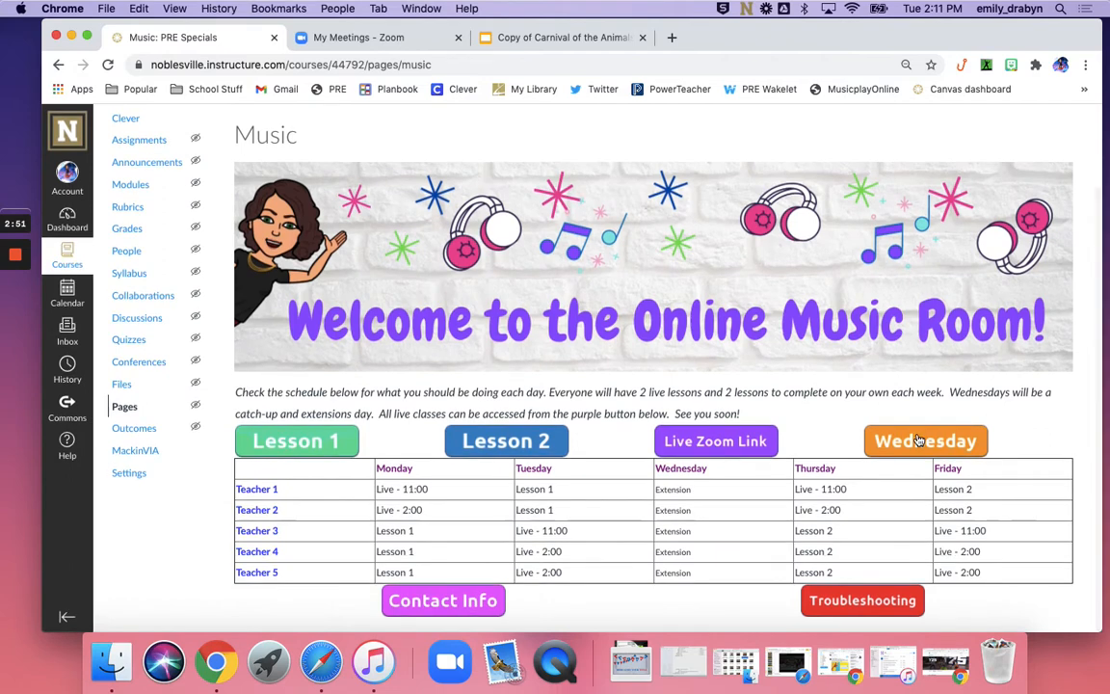
click(917, 442)
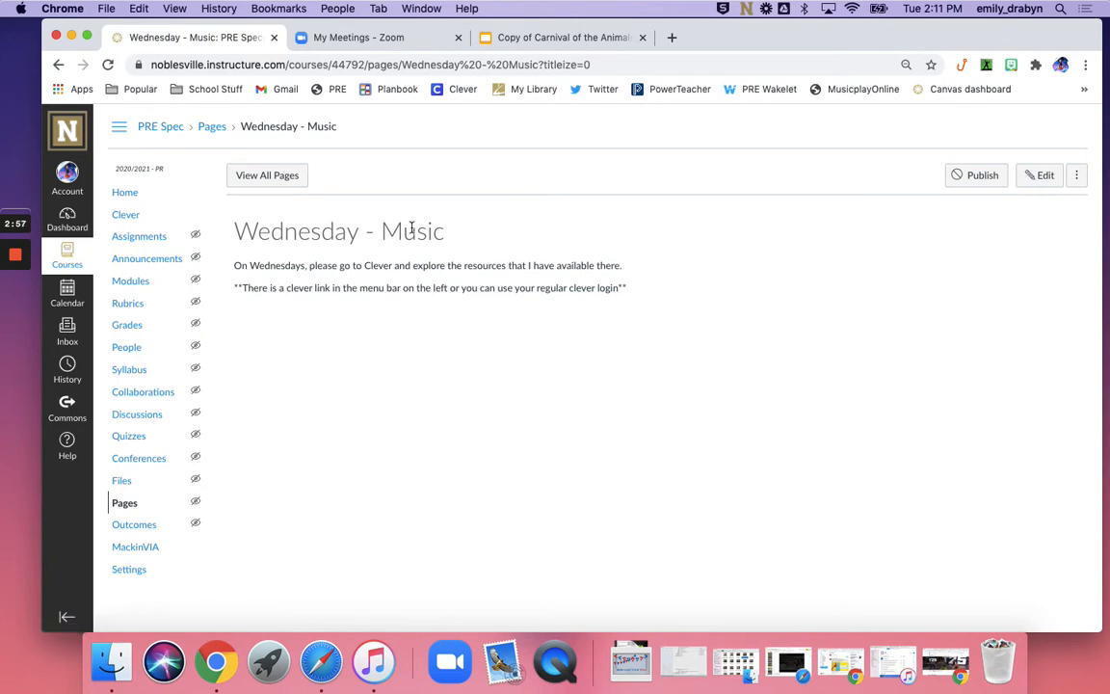
Return to the Music page through the course home page and open it for editing at the button row.
click(124, 192)
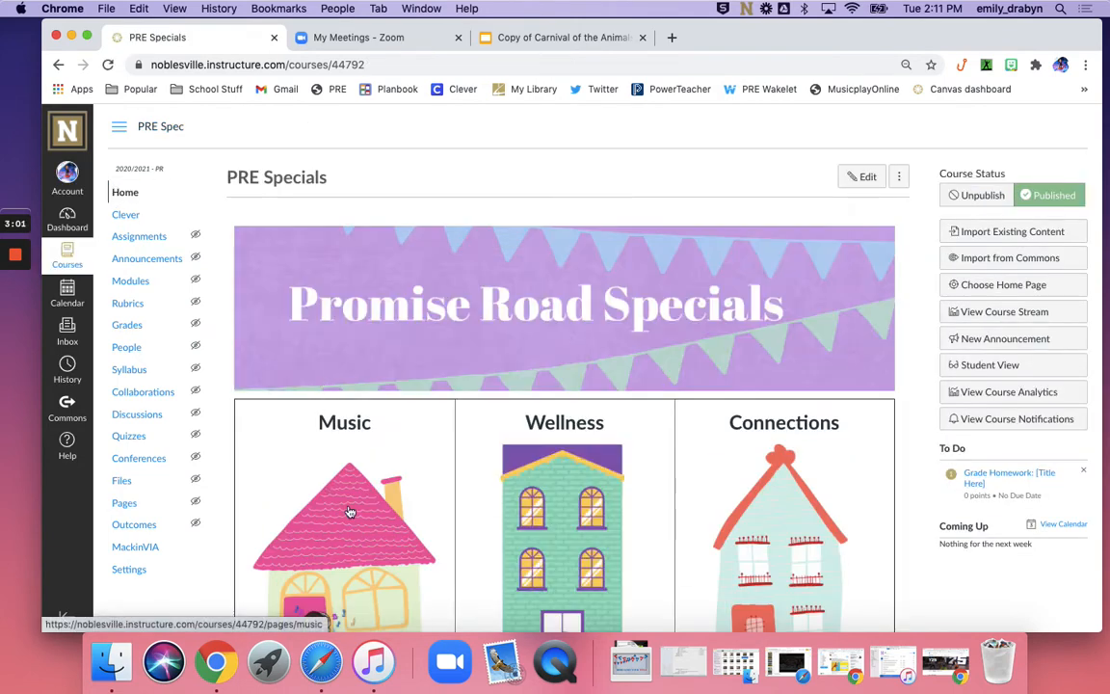
click(350, 511)
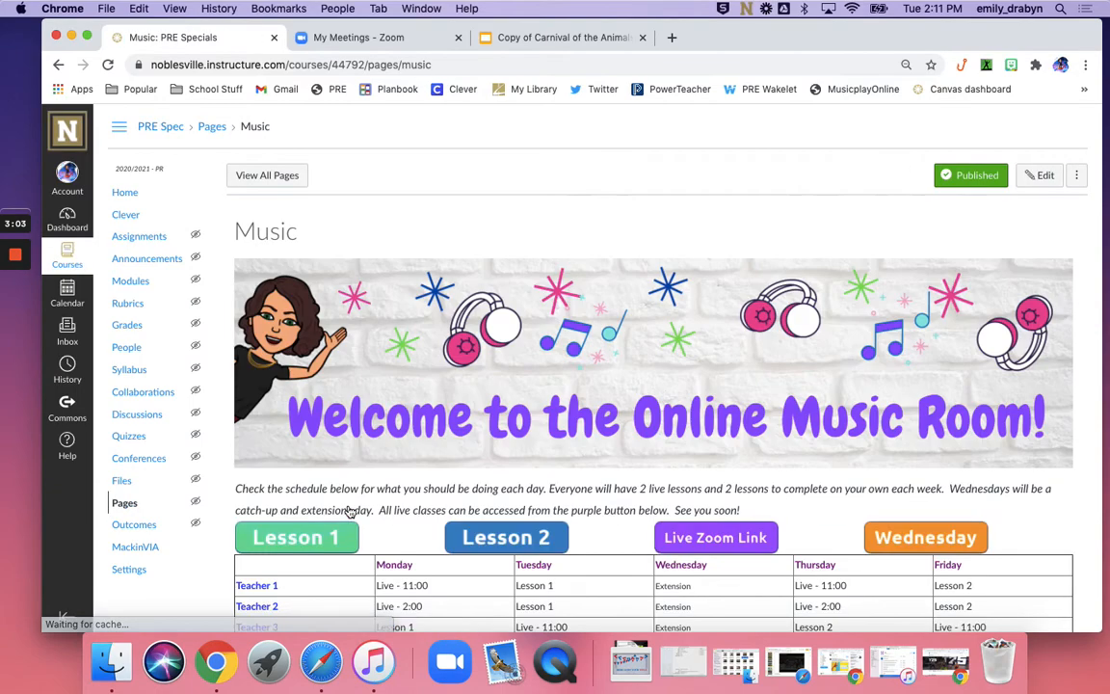
scroll(350, 511, down, 2)
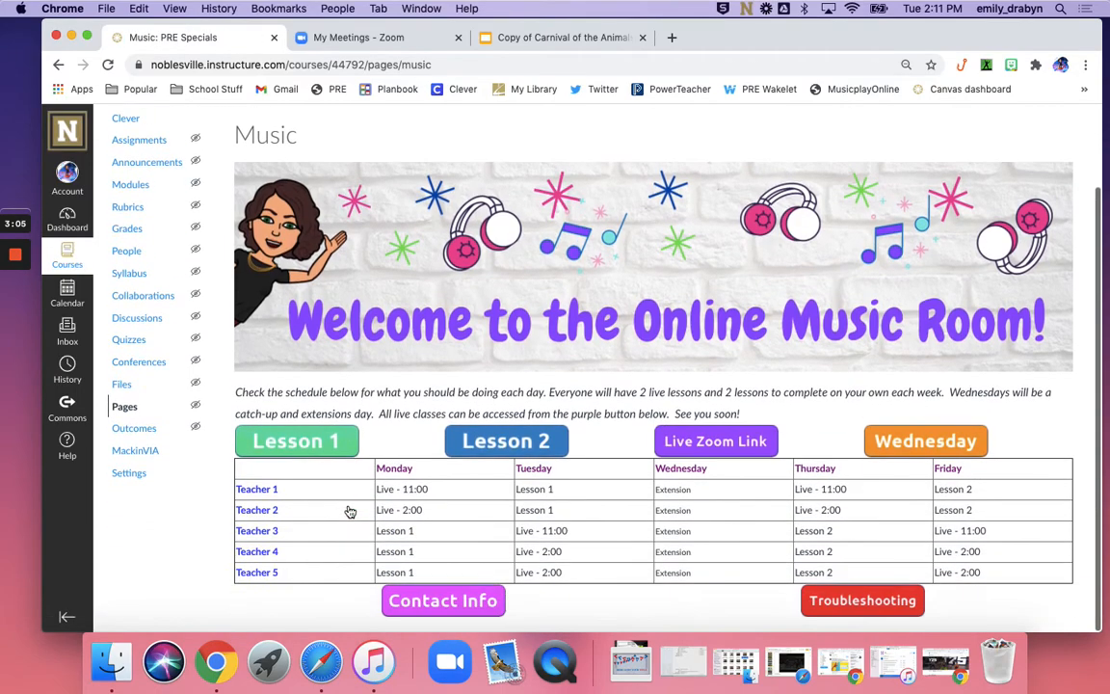
scroll(1026, 155, up, 1)
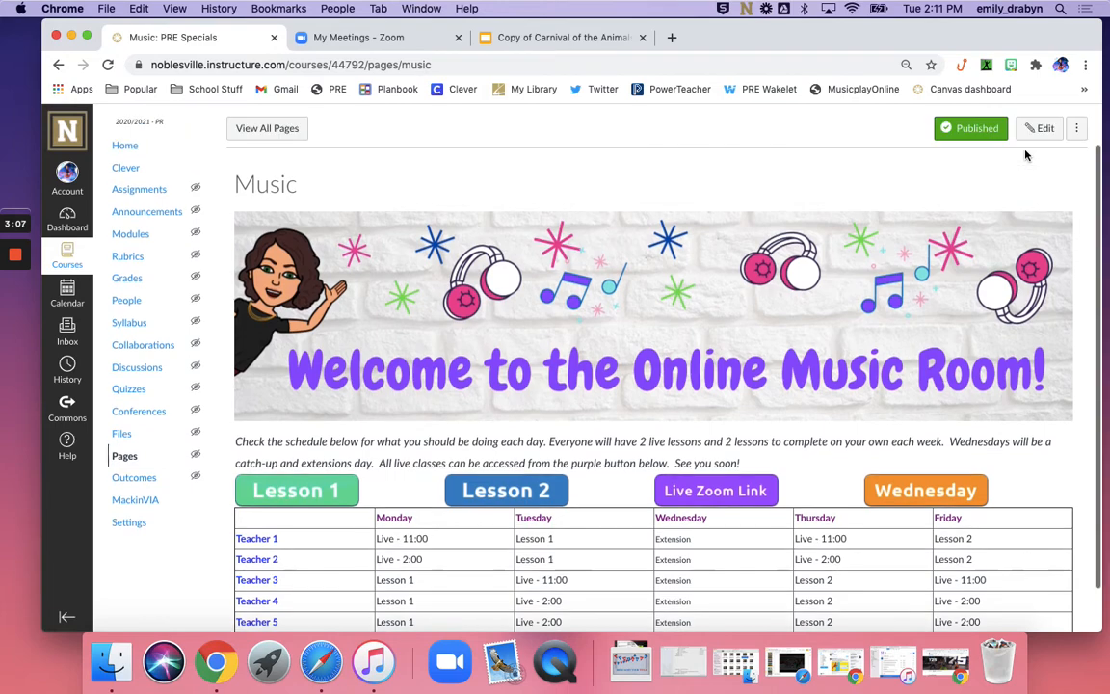
scroll(1029, 162, up, 1)
click(1040, 180)
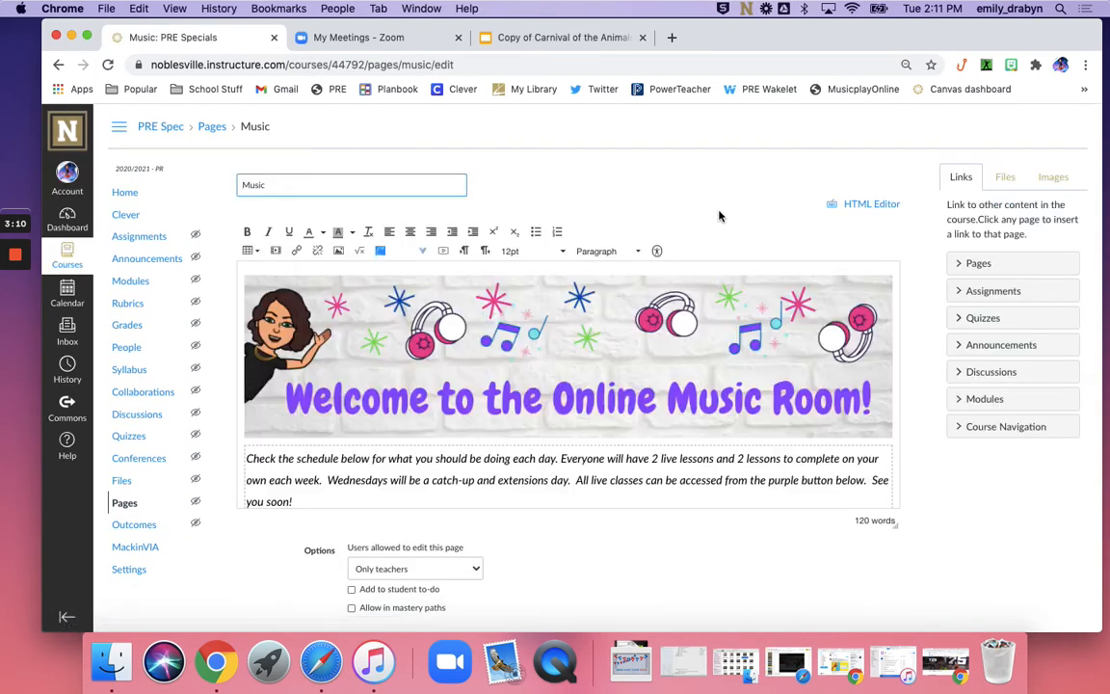
scroll(516, 303, down, 2)
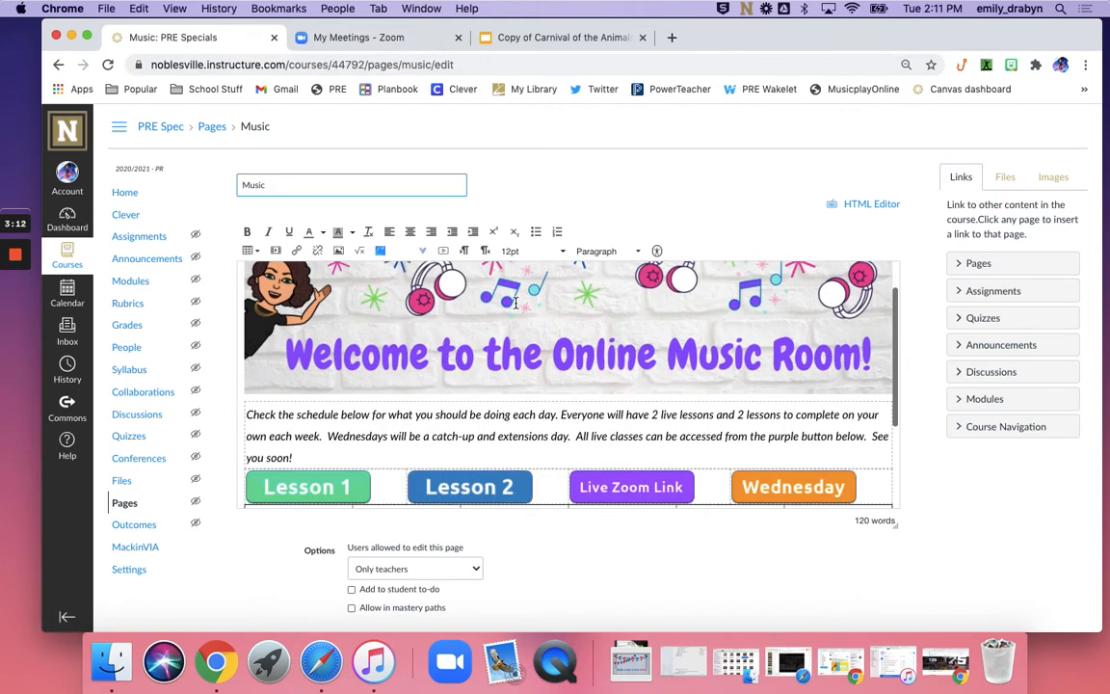
scroll(515, 303, down, 5)
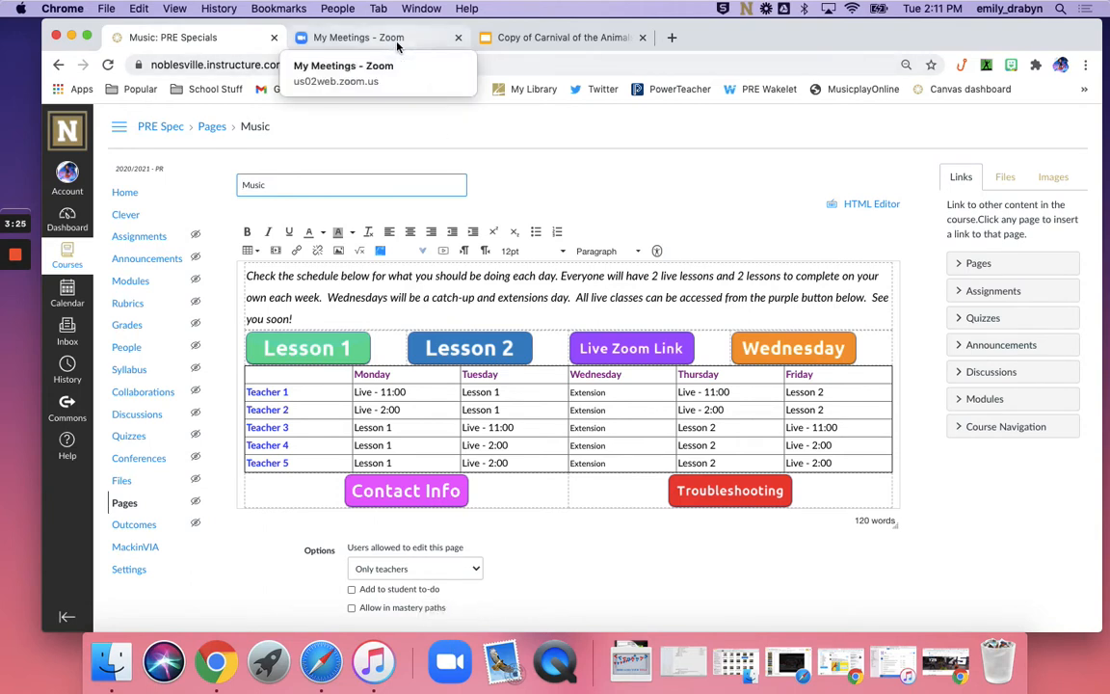
Close the My Meetings Zoom page, search the web for "zoom" in a new tab and open the zoom.us website.
click(457, 37)
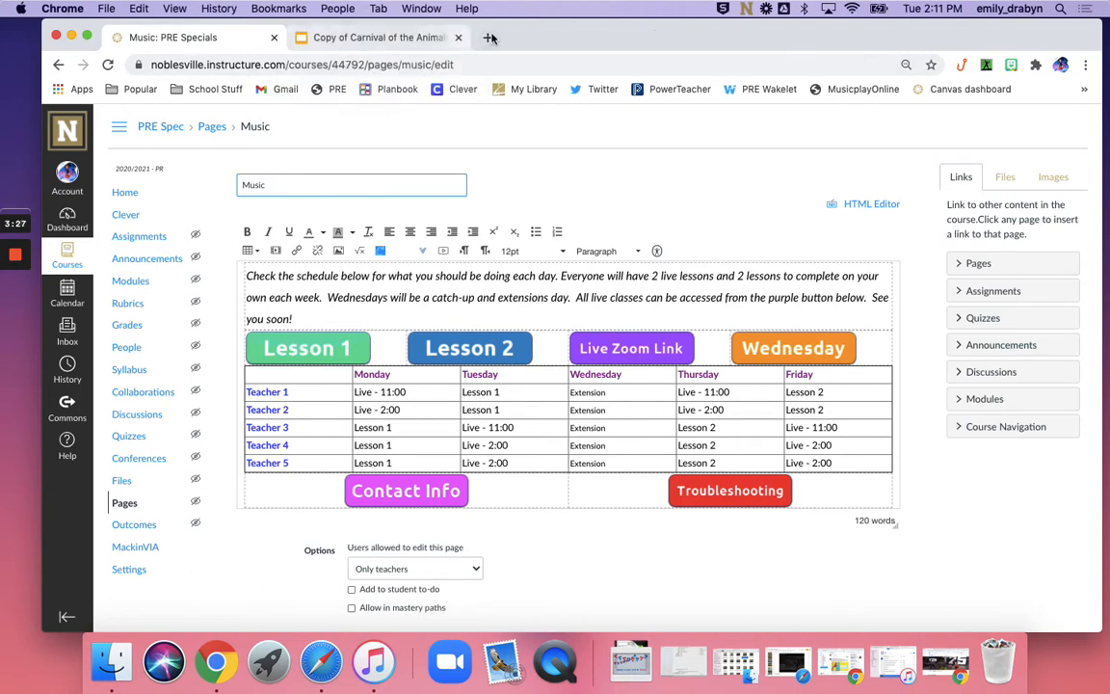
click(491, 38)
text(zoom)
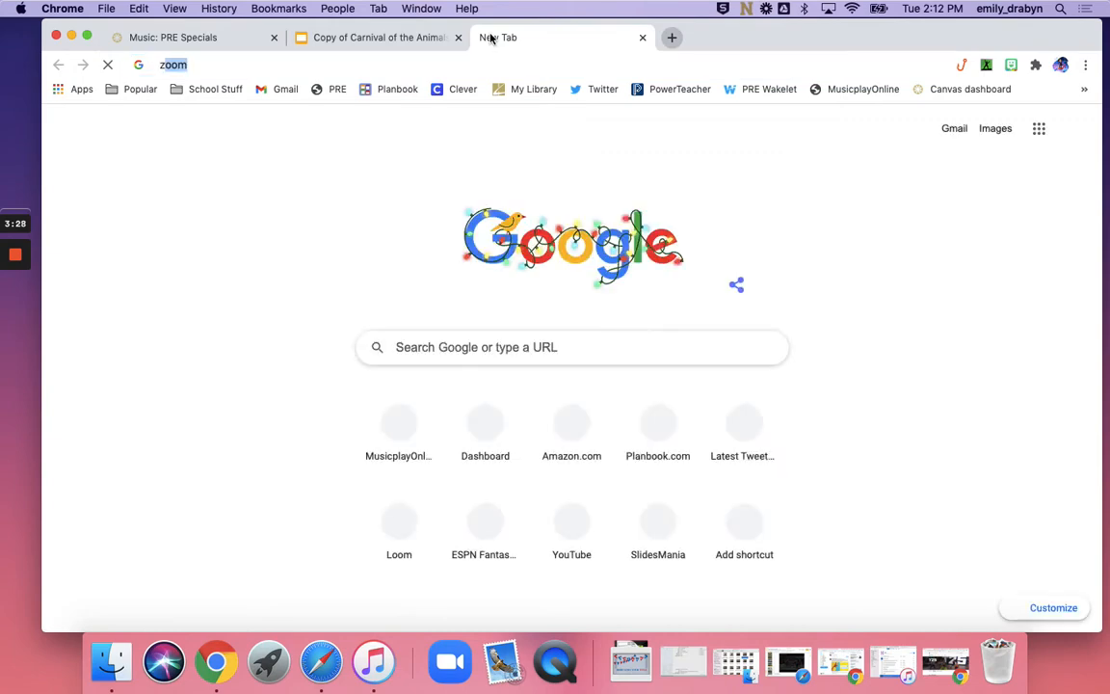
key(Return)
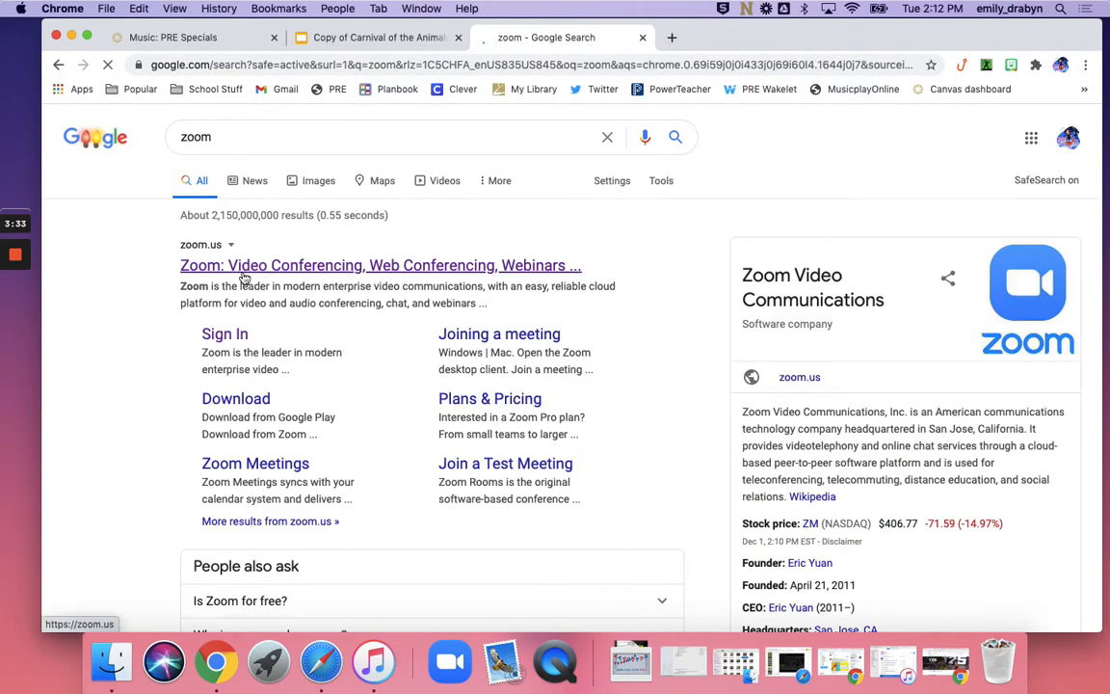
click(244, 274)
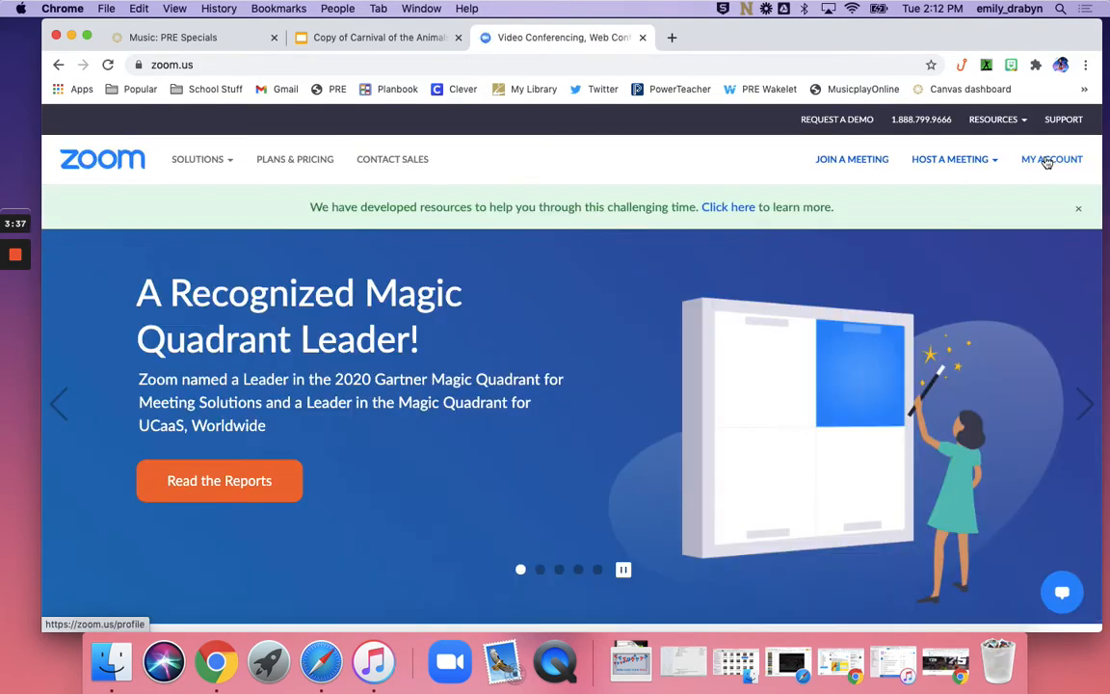
Open the Zoom account profile, dismiss the notice banner and return to the Zoom home page.
click(1048, 162)
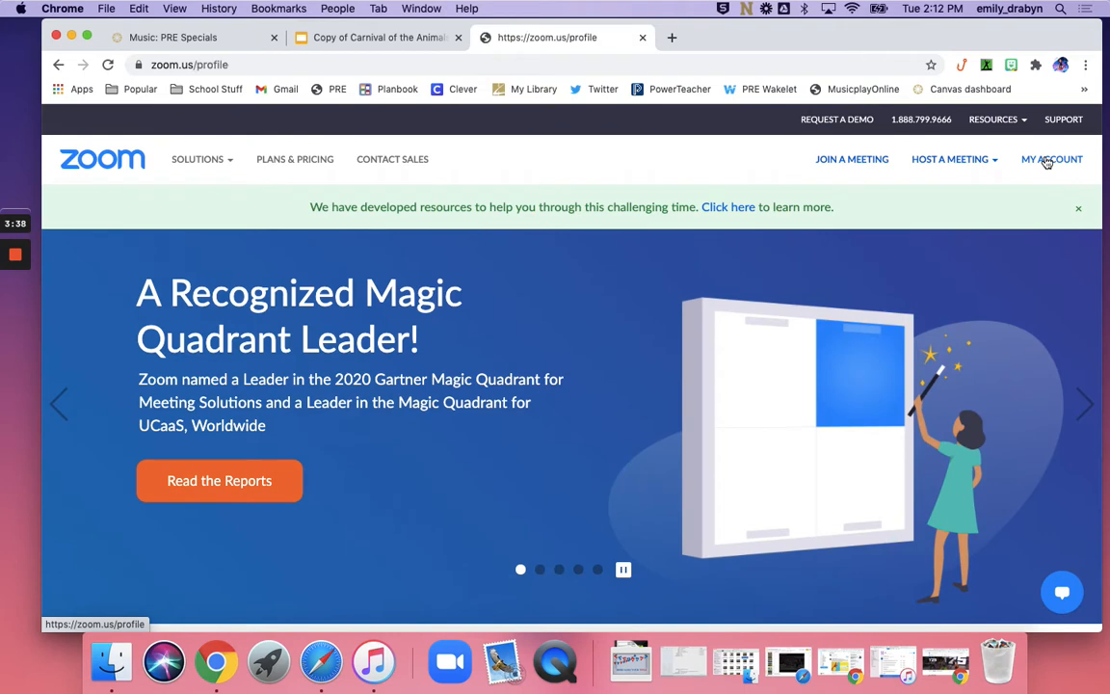
click(1072, 210)
click(1073, 212)
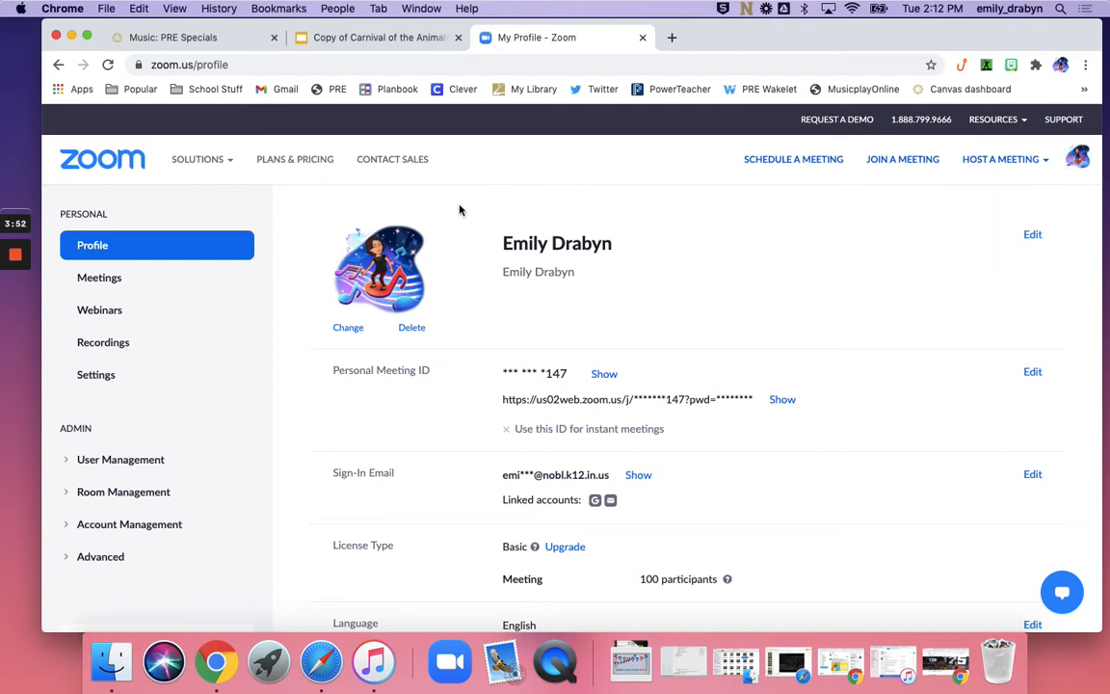
scroll(456, 213, up, 1)
scroll(456, 213, down, 3)
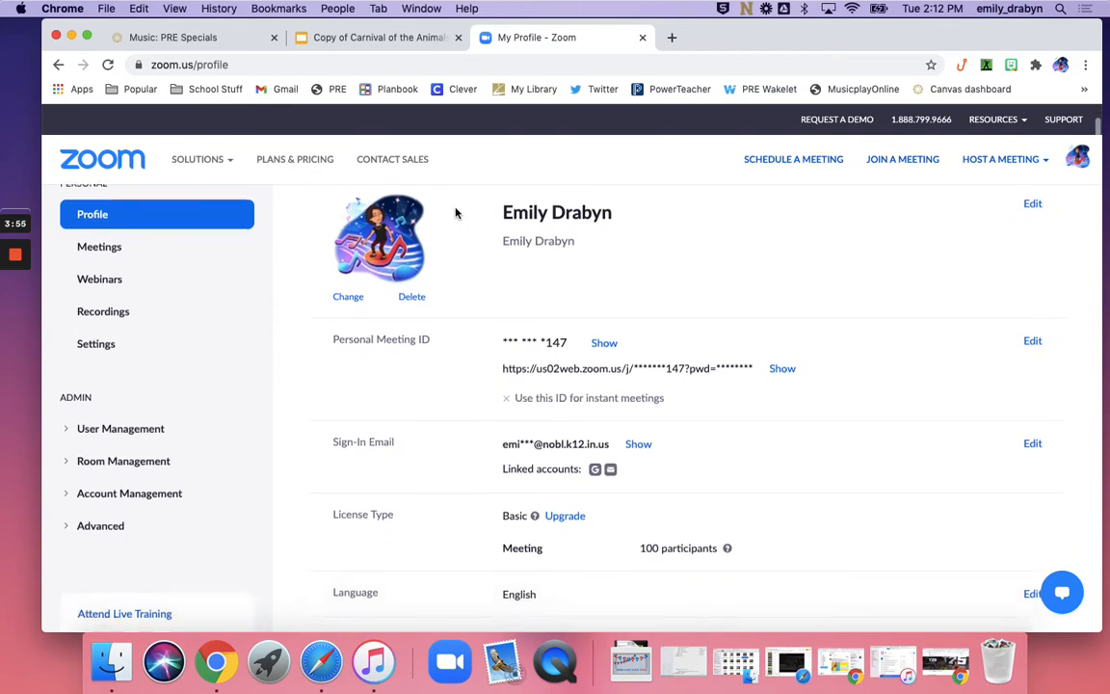
scroll(455, 213, up, 3)
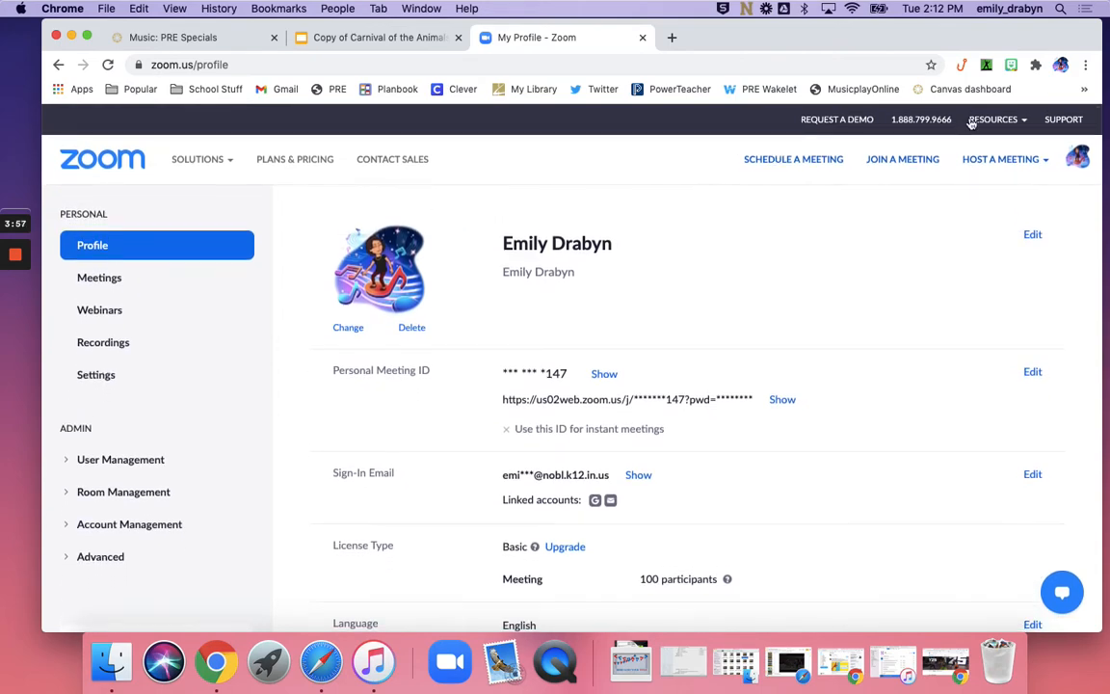
click(102, 154)
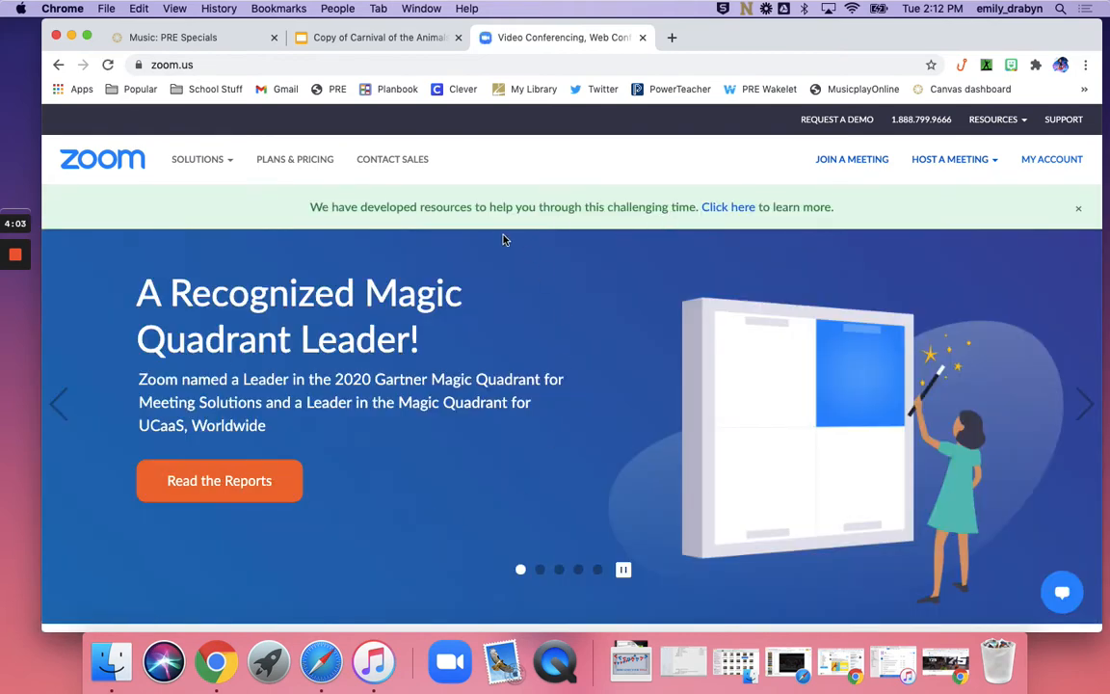
Open the Zoom account profile and reveal the personal meeting ID and its full meeting link.
click(1052, 162)
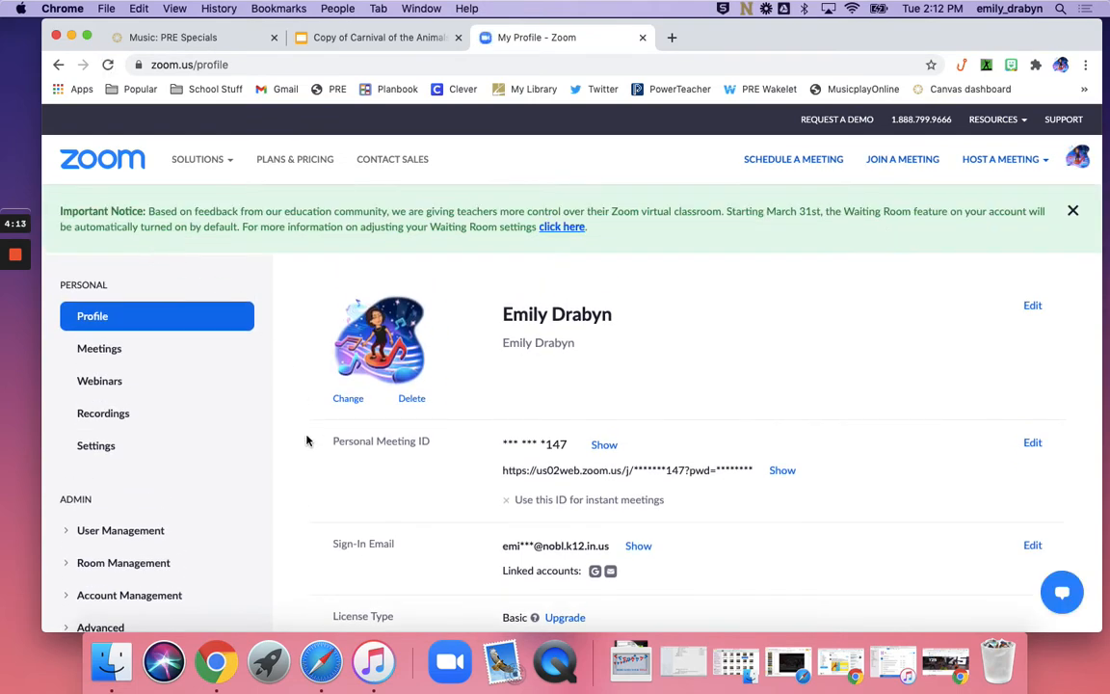
scroll(307, 440, down, 4)
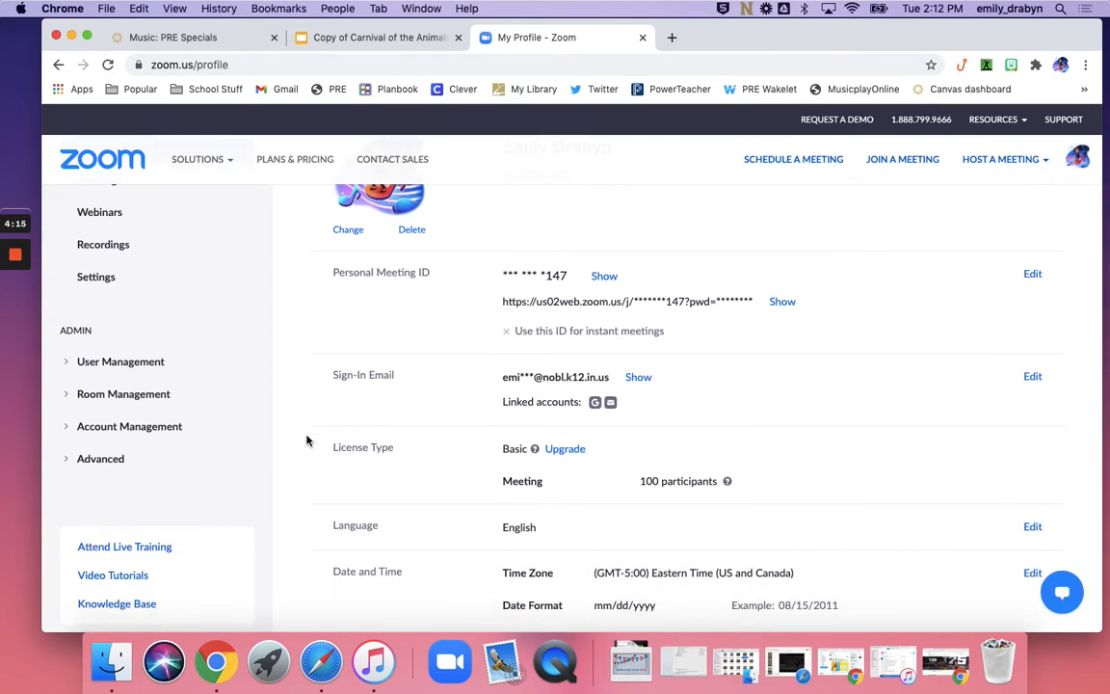
scroll(307, 440, up, 1)
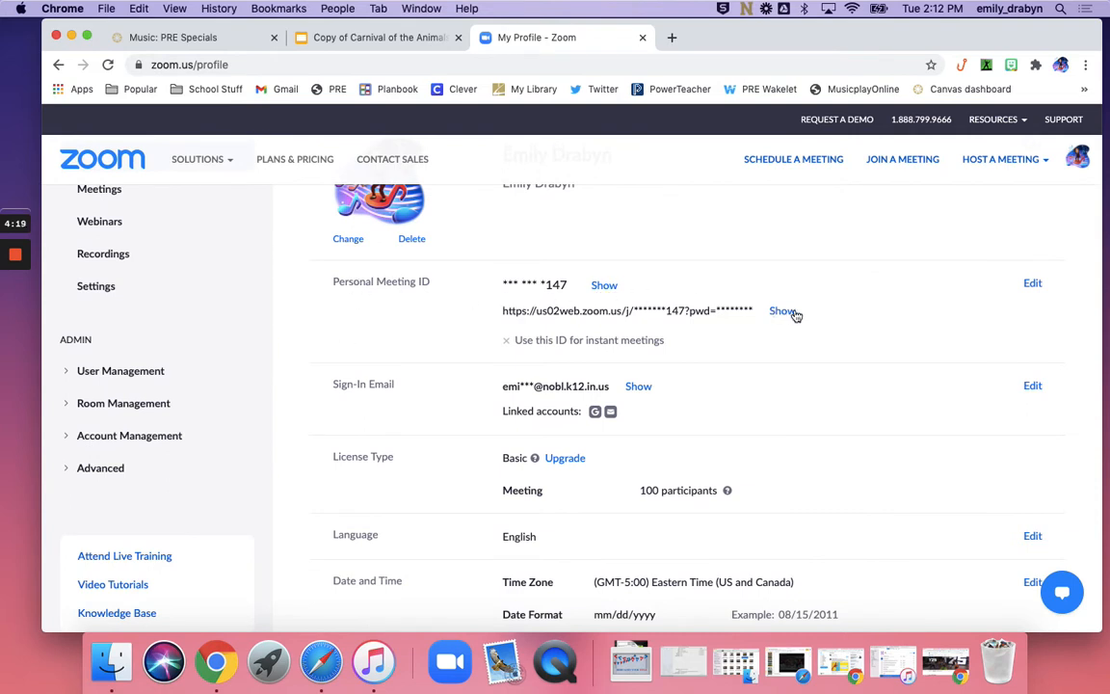
click(605, 286)
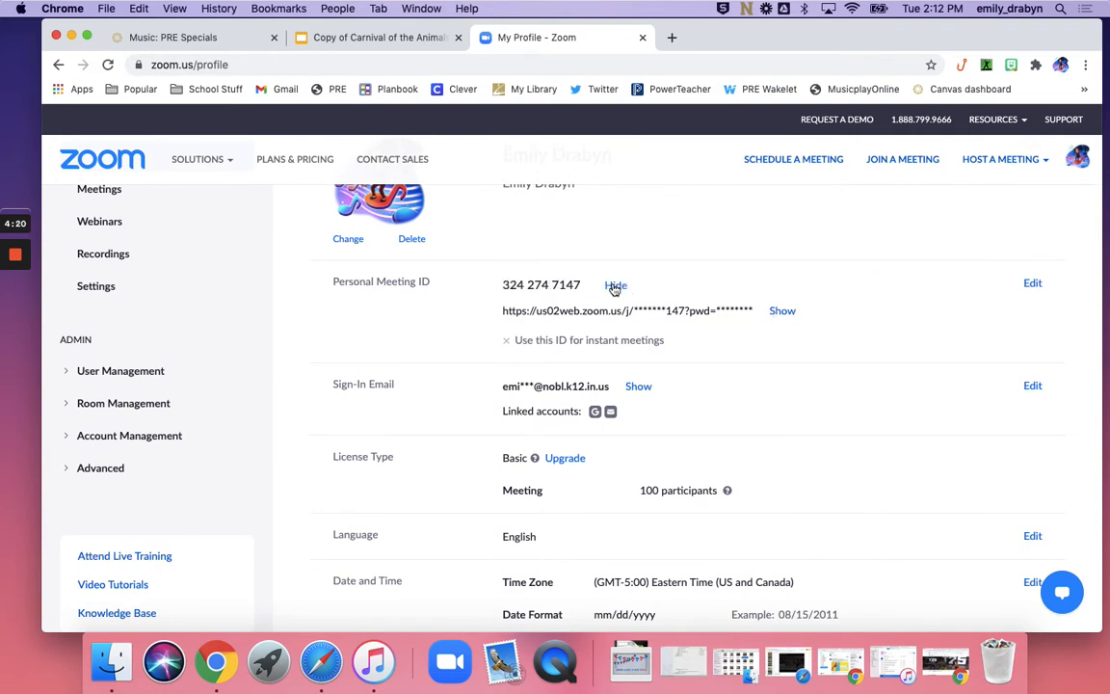
click(783, 312)
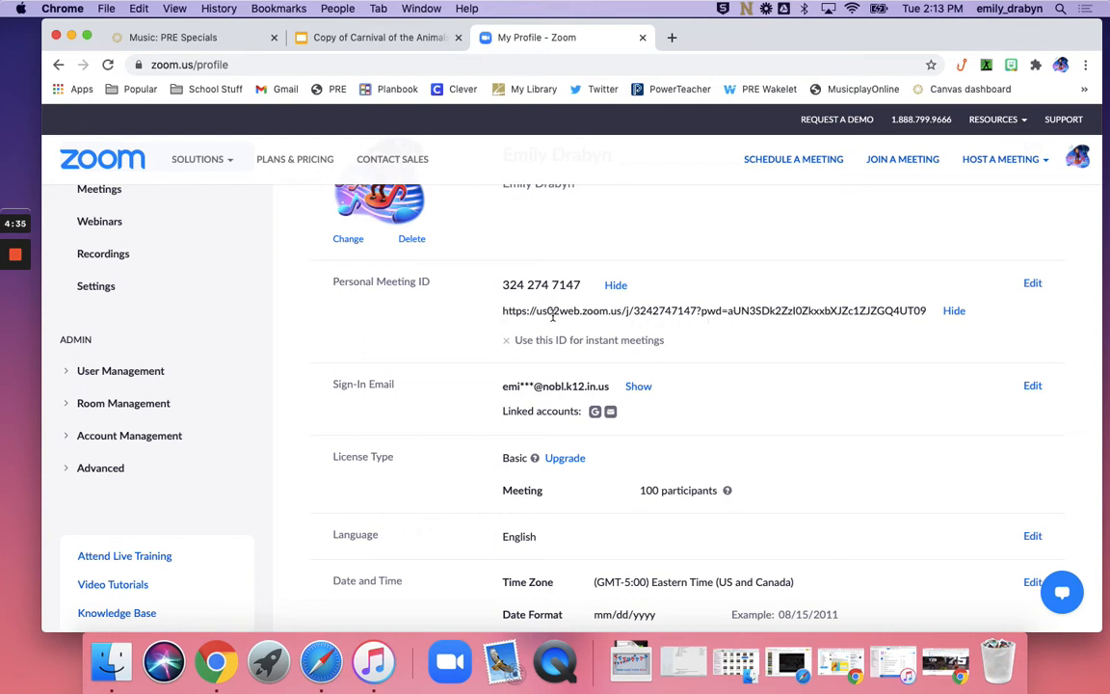
Copy the full personal meeting link from the Zoom profile.
drag(501, 312, 927, 308)
right_click(889, 308)
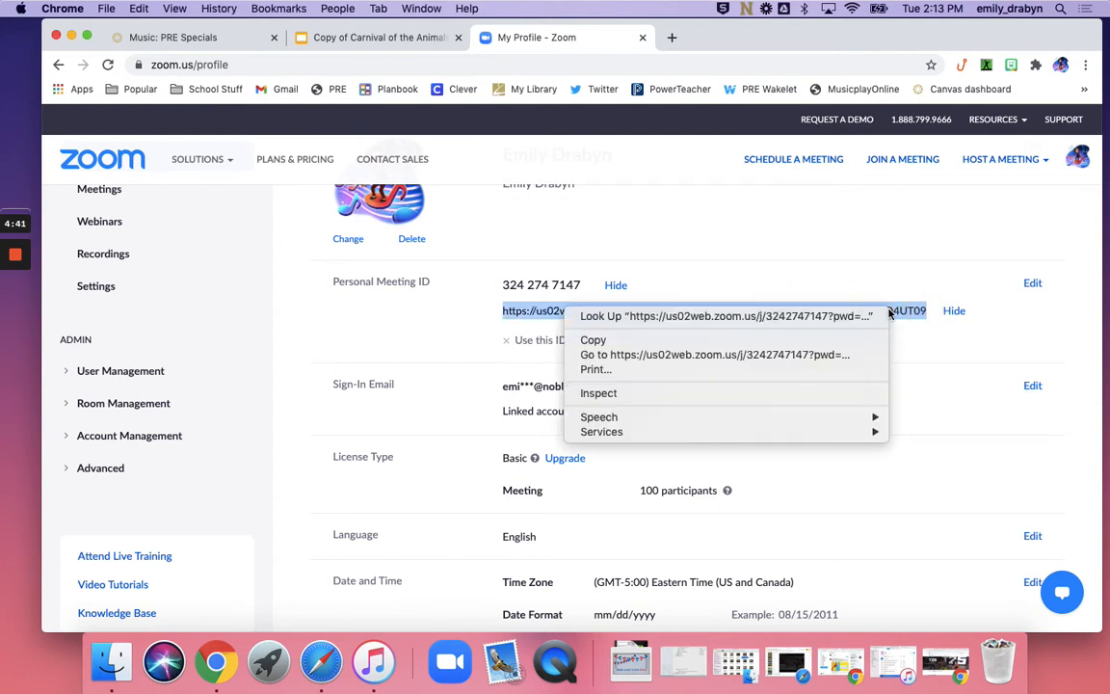
click(771, 340)
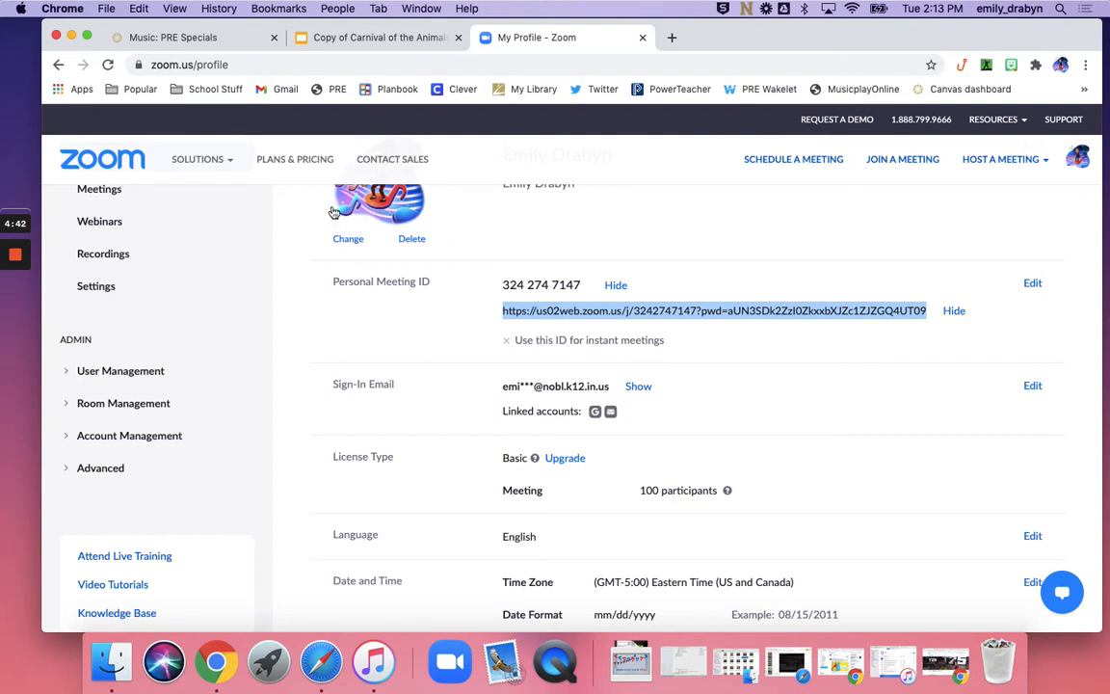
Link the Live Zoom Link button on the Music page to the copied personal meeting URL with its embedded passcode and save the page.
mouse_move(203, 177)
click(219, 37)
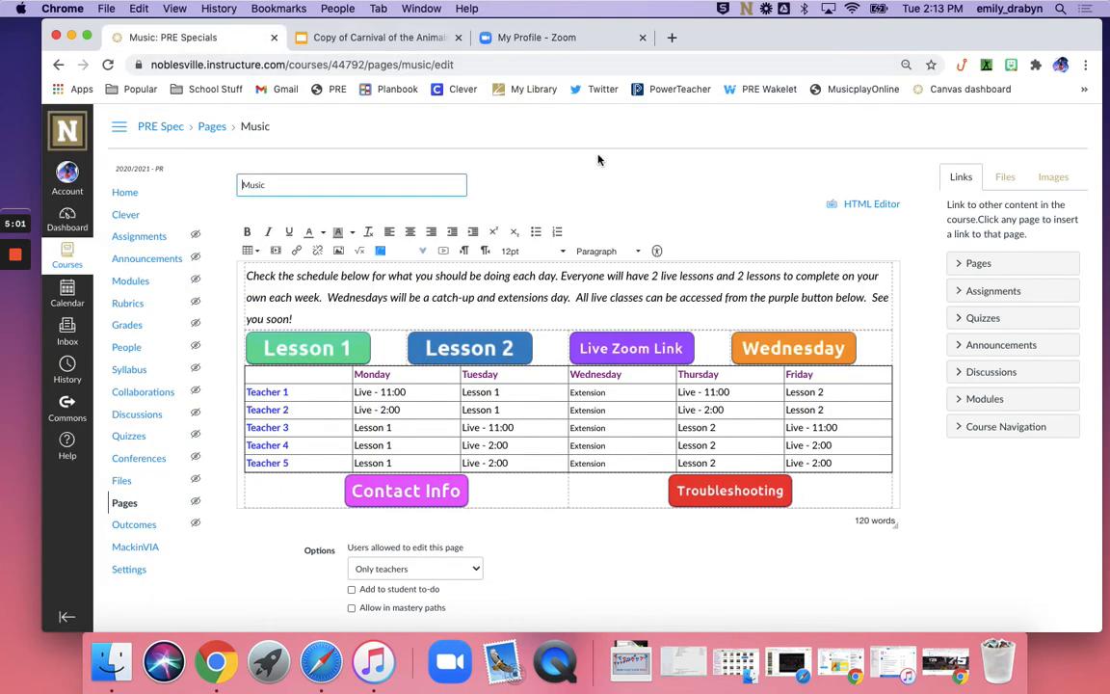
click(625, 351)
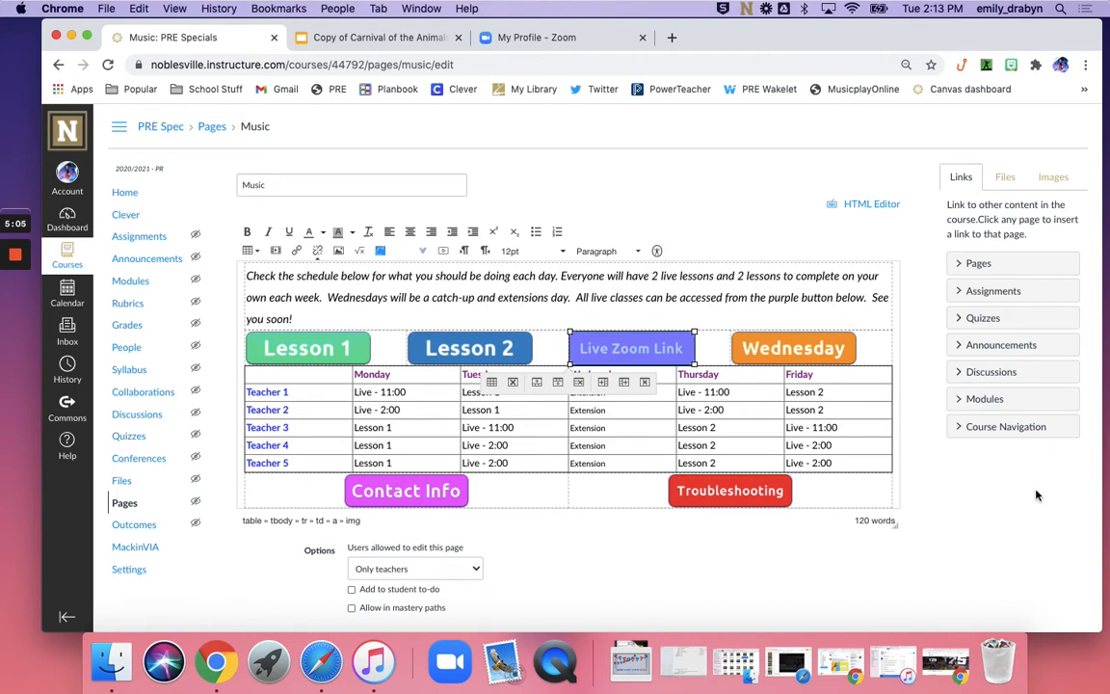
click(298, 252)
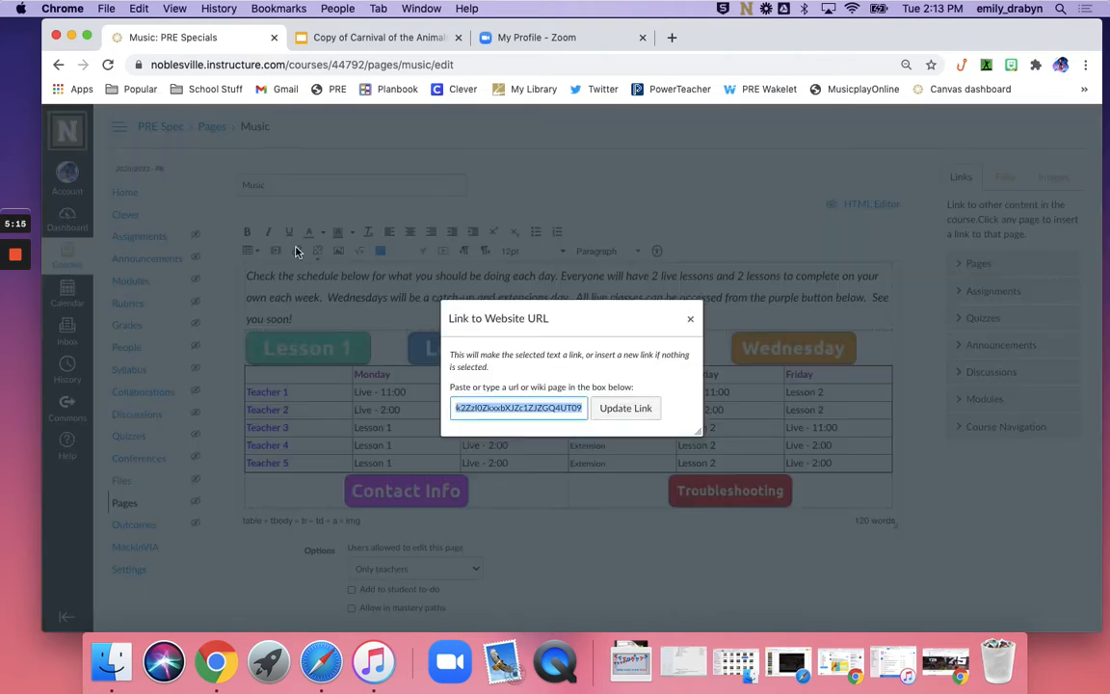
right_click(500, 404)
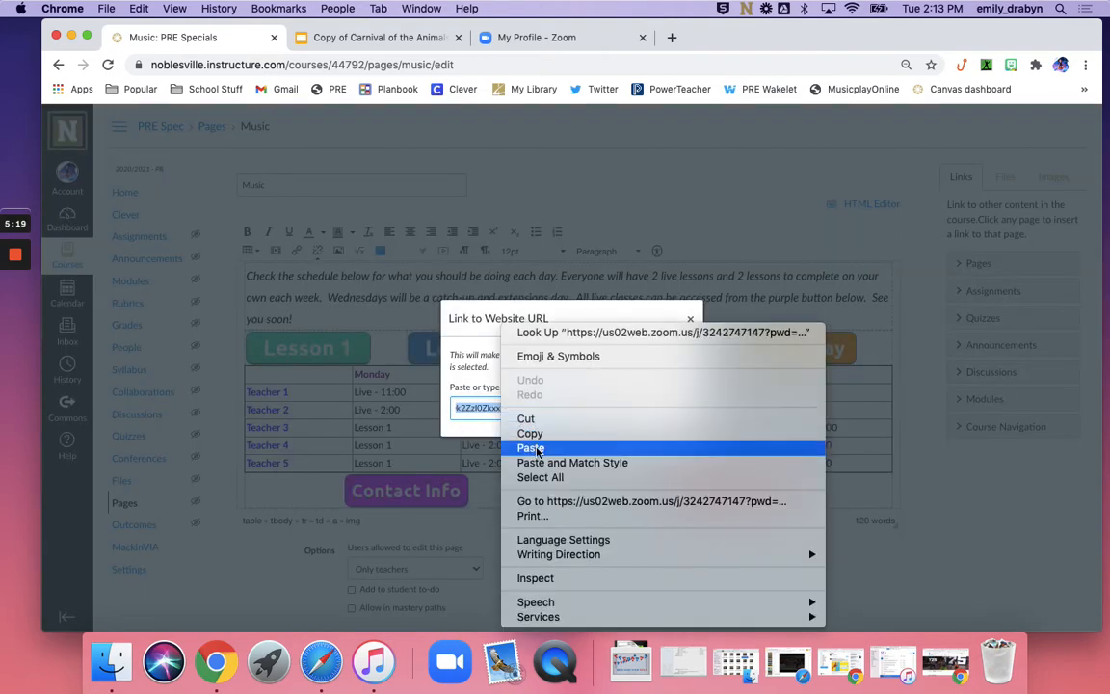
click(531, 448)
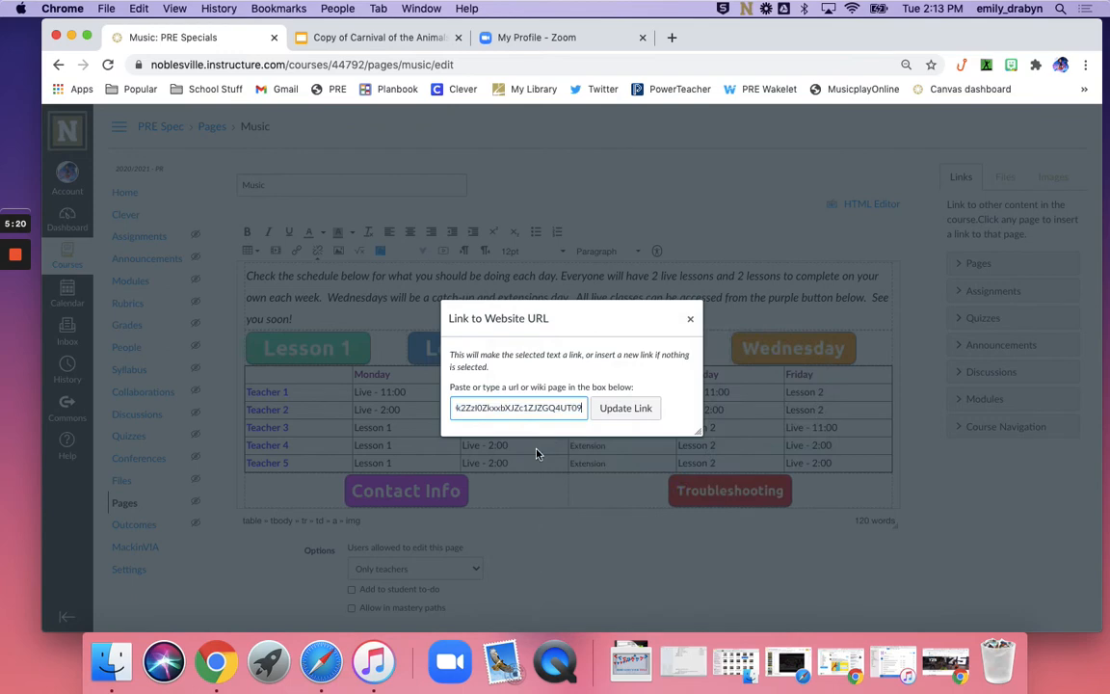
click(625, 408)
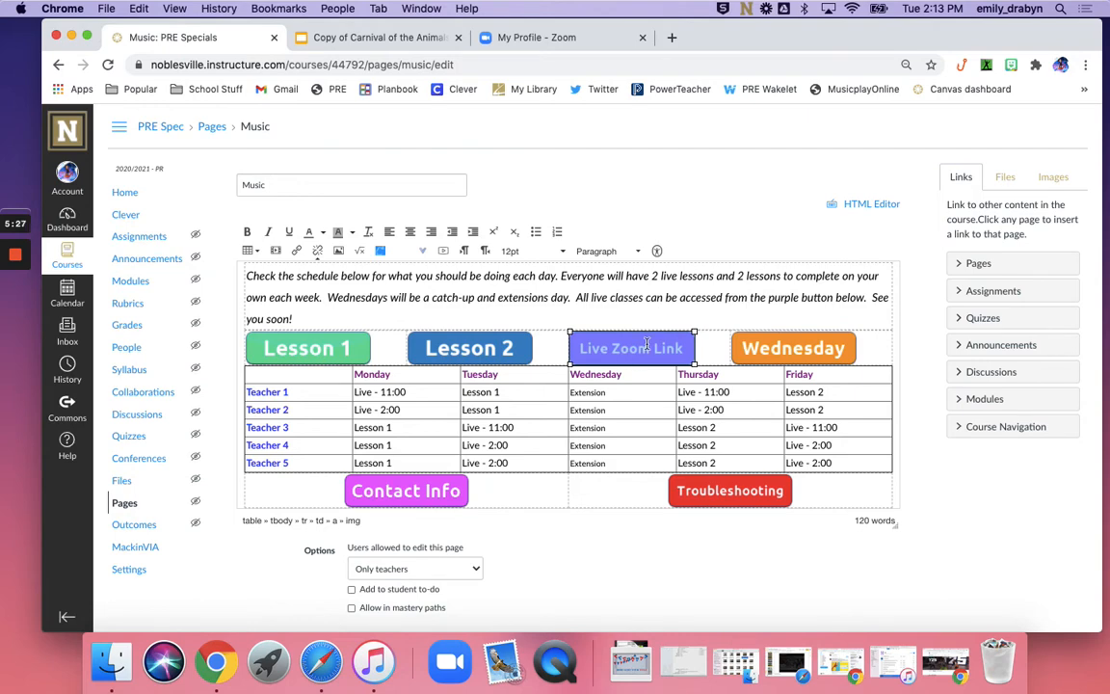
scroll(620, 474, down, 2)
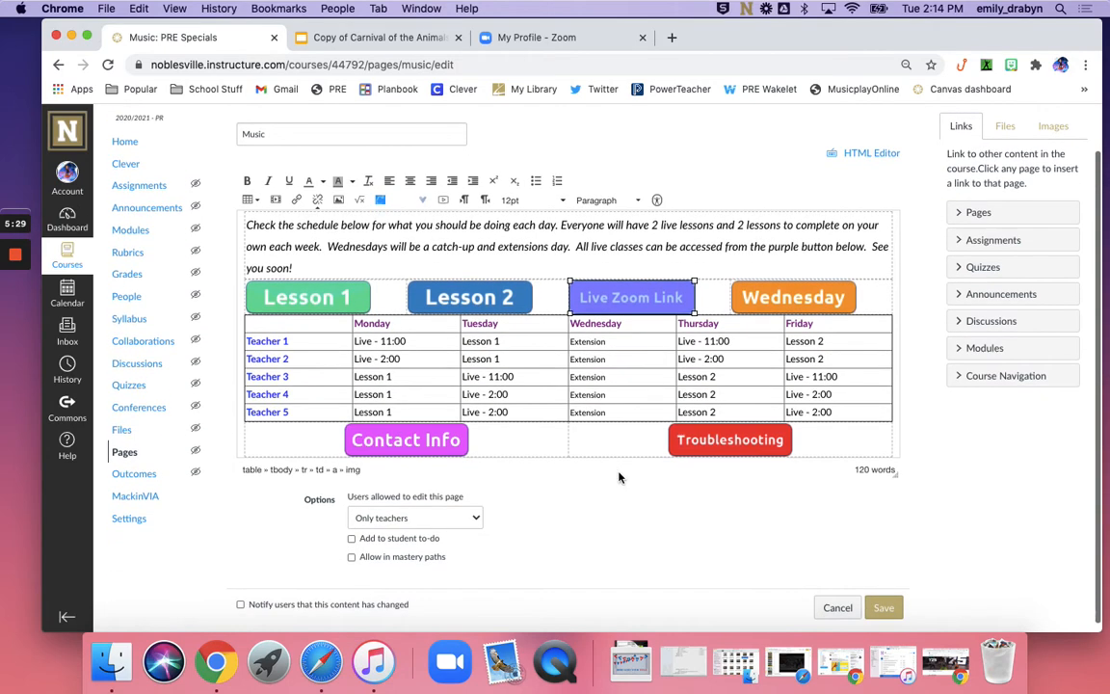
click(889, 609)
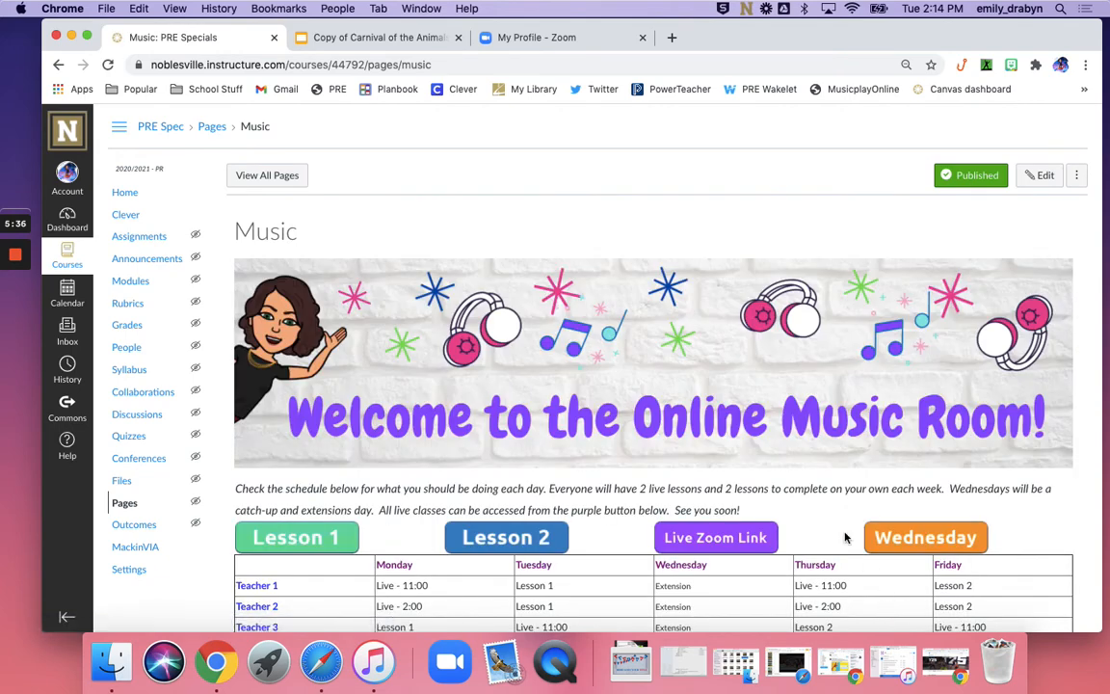
Test the Live Zoom Link button by launching the meeting in the Zoom app and joining with computer audio.
scroll(650, 480, down, 5)
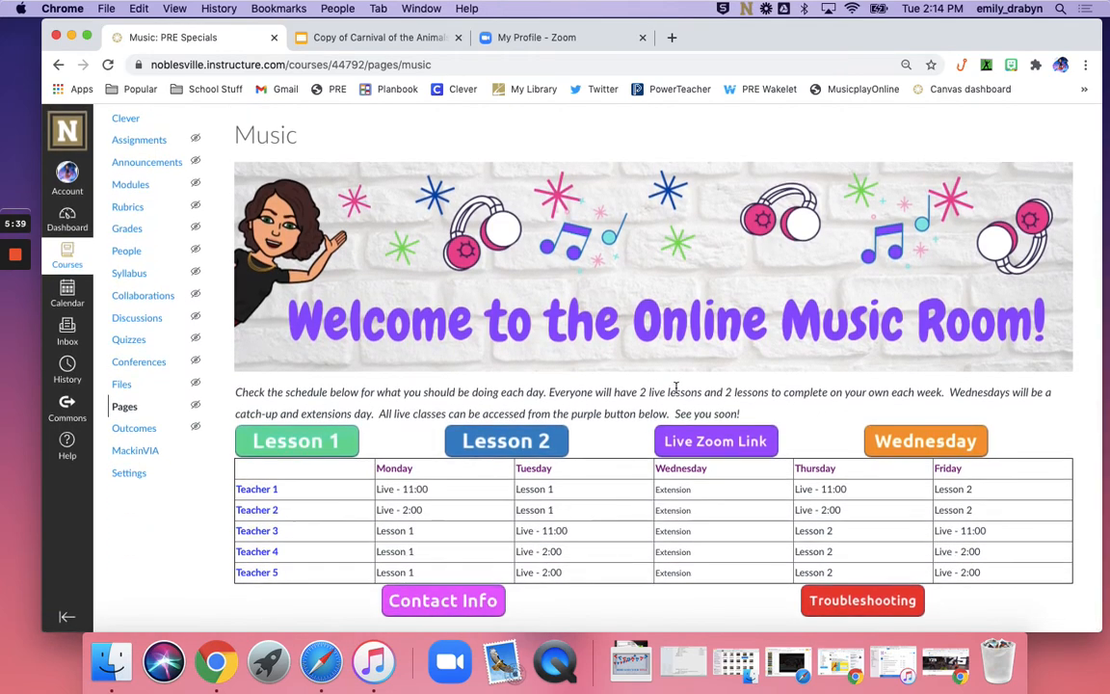
click(723, 450)
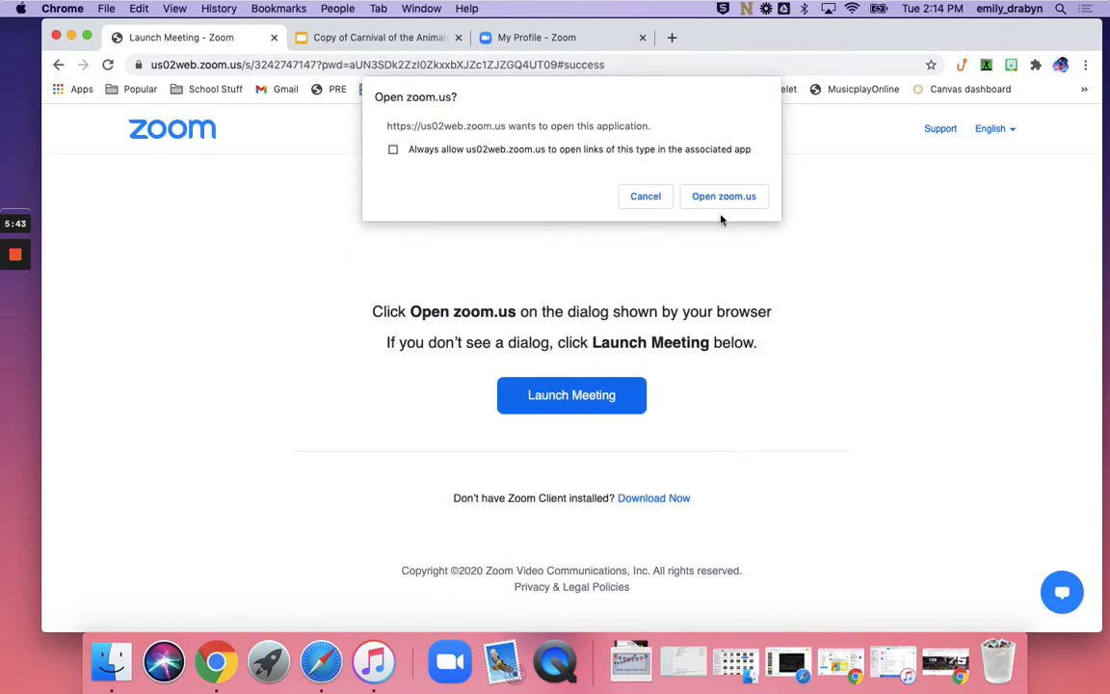
click(723, 195)
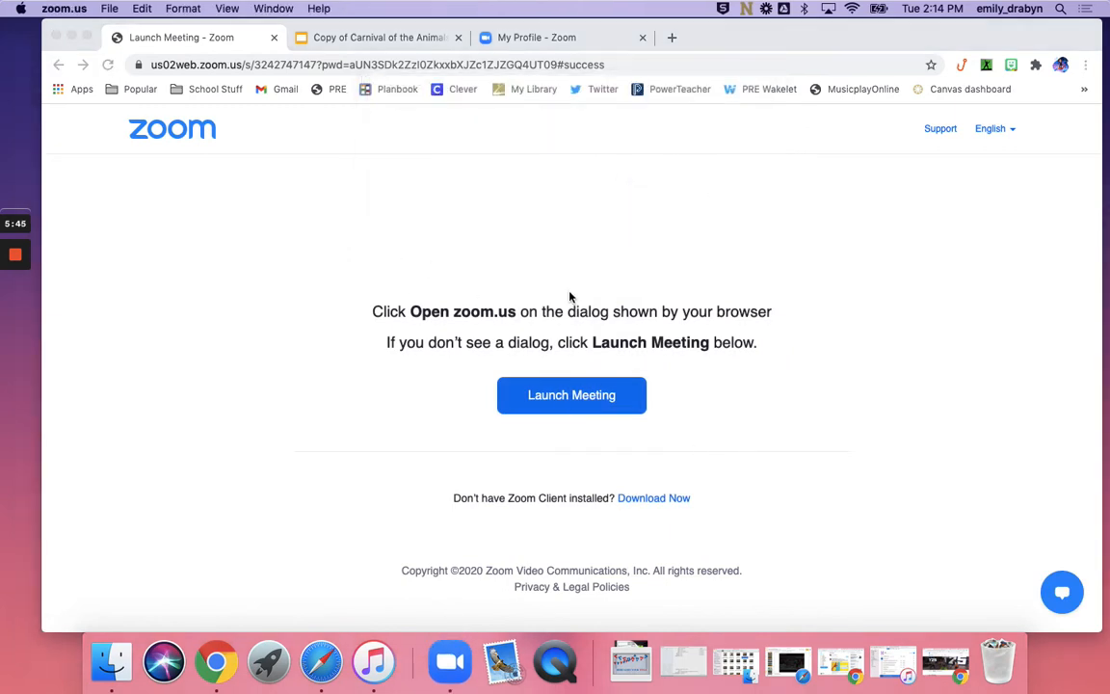
click(558, 400)
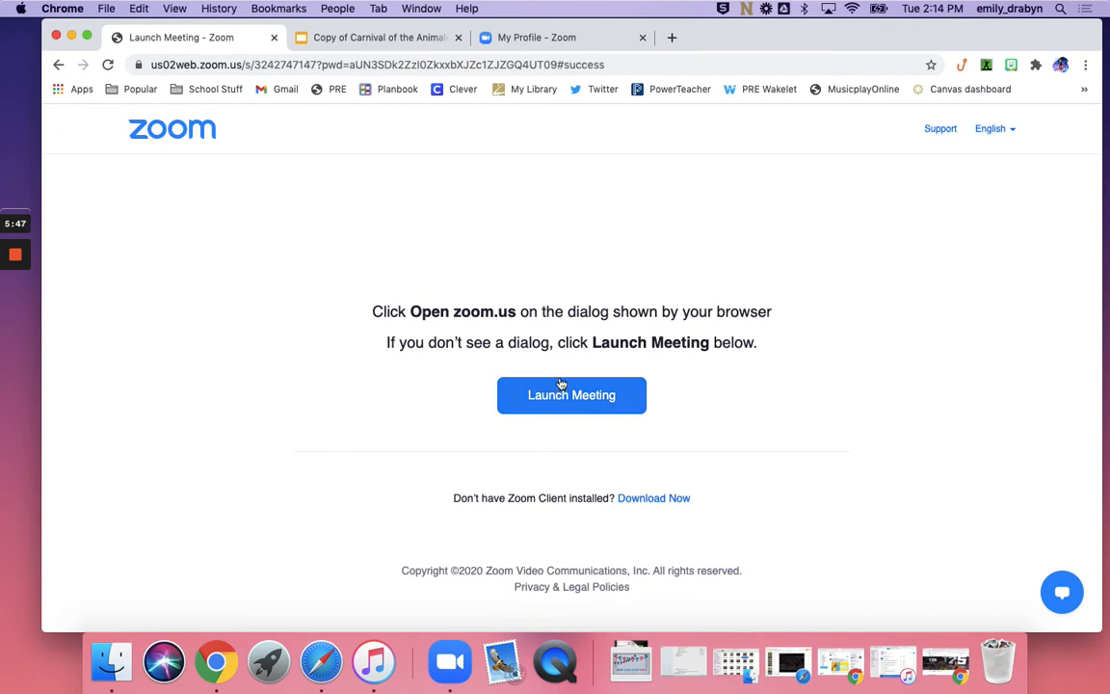
click(558, 395)
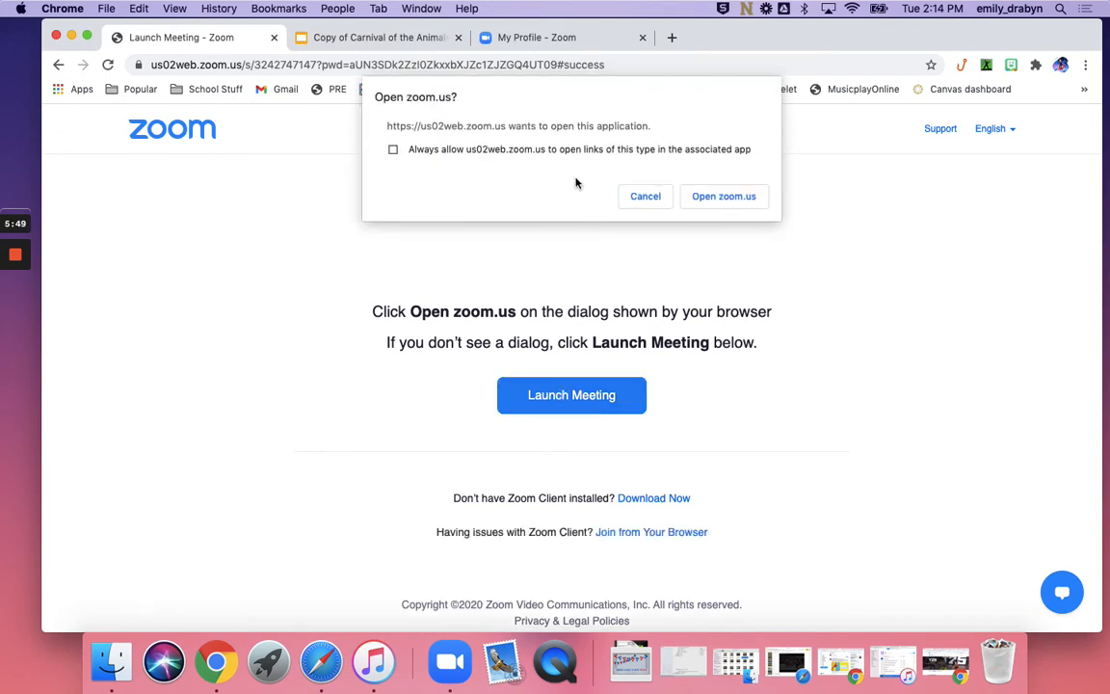
click(728, 196)
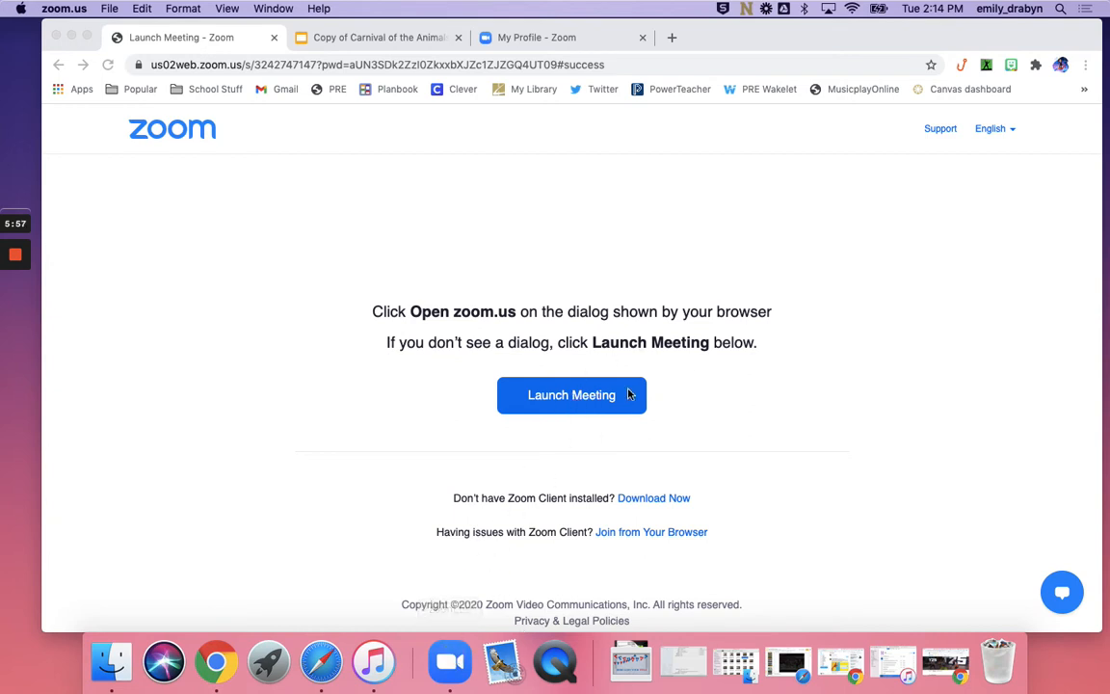
click(491, 383)
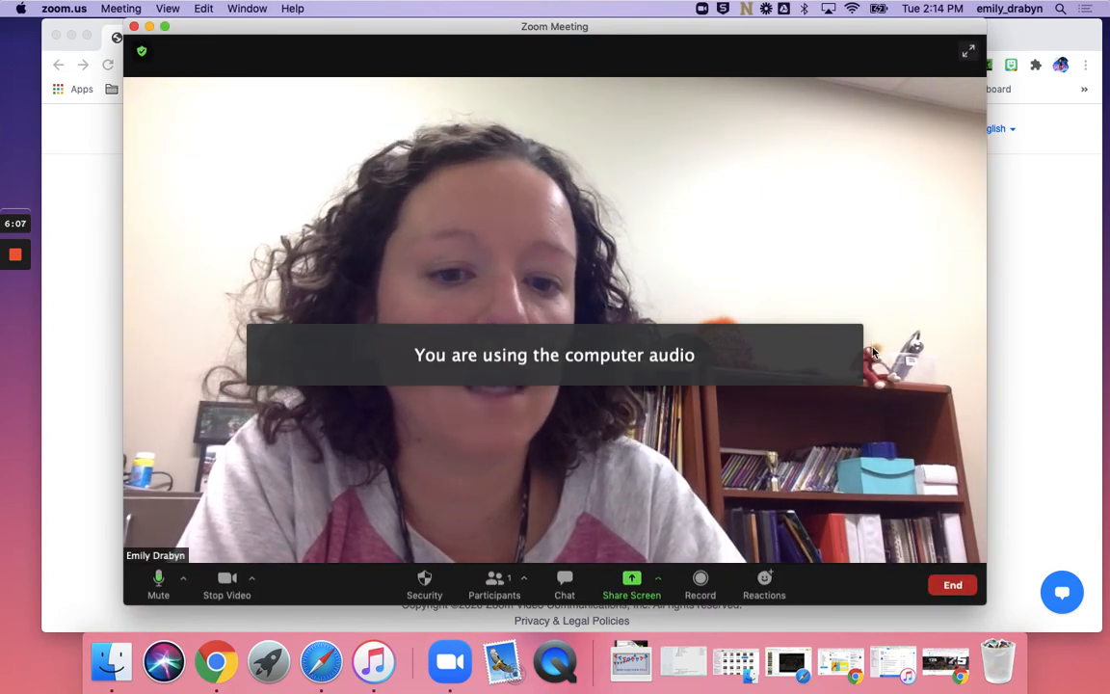
Show the meeting's participants list, and quit Zoom by ending the meeting for all.
click(494, 578)
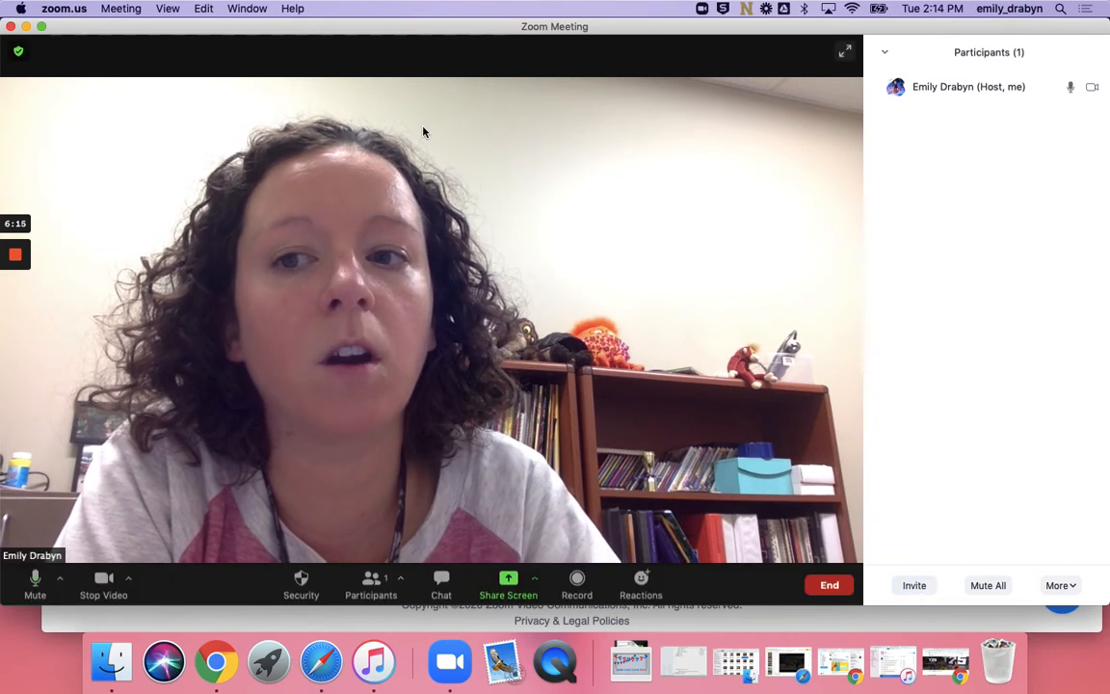
click(63, 8)
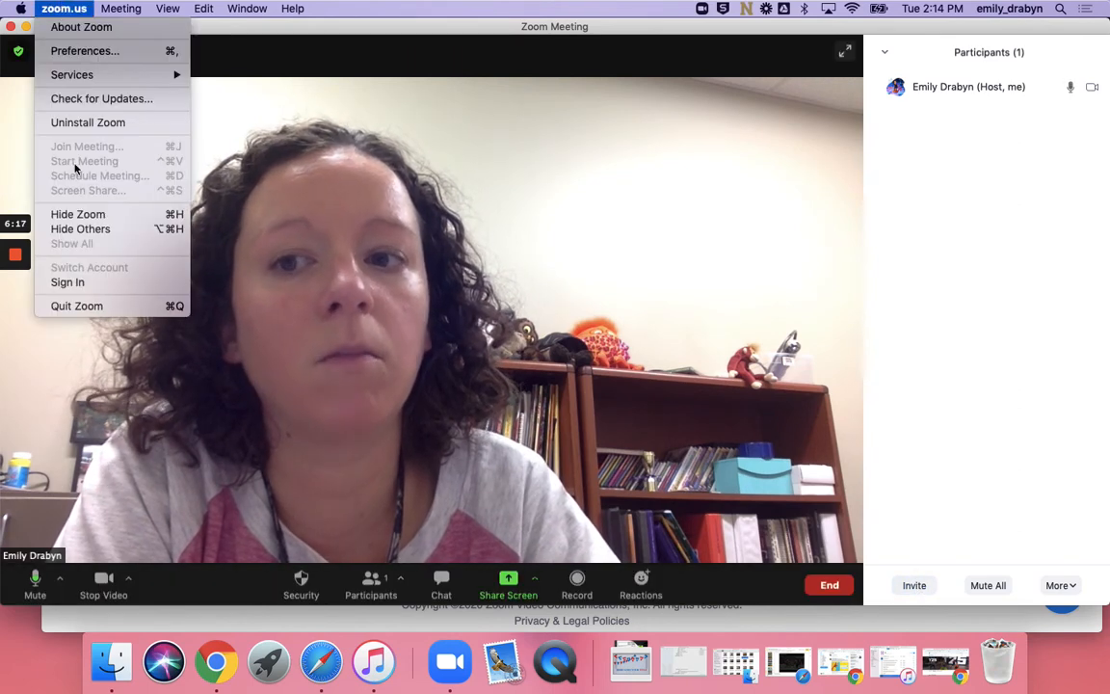
click(69, 305)
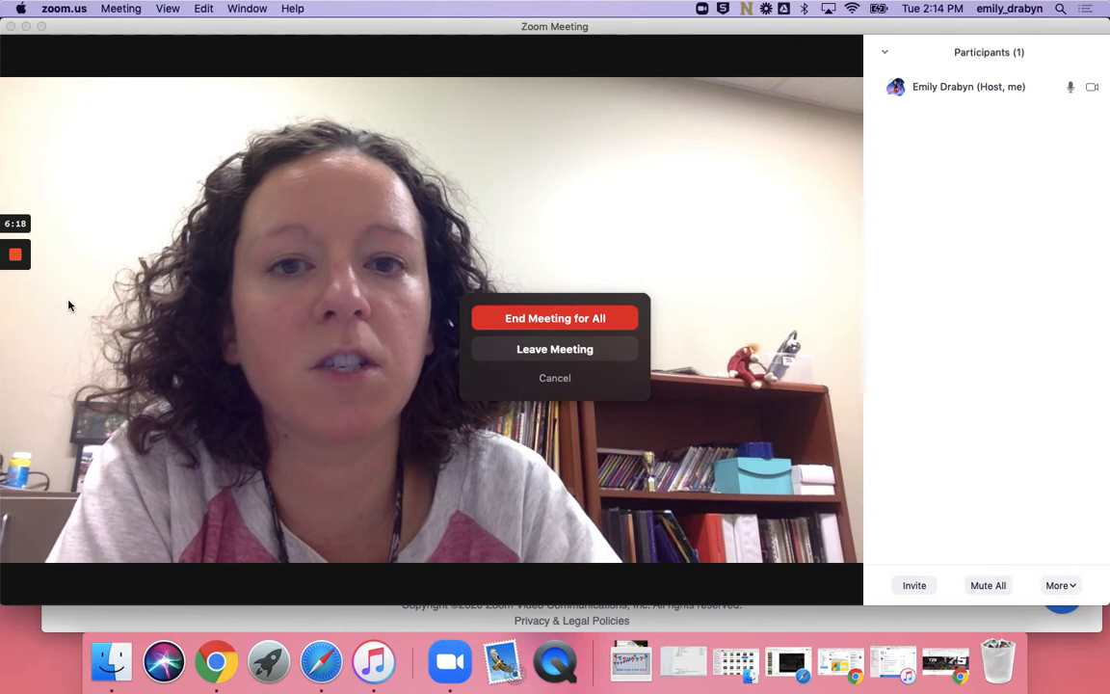
click(580, 328)
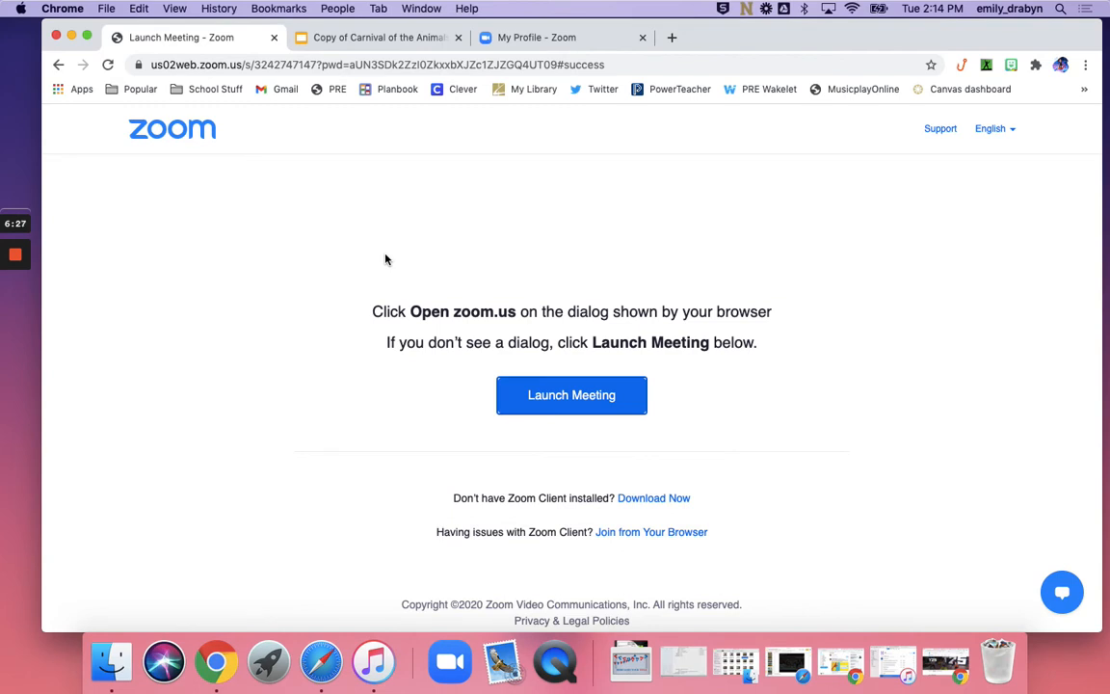
Return from the Zoom launch page to the Music page in Canvas and open it for editing.
click(57, 65)
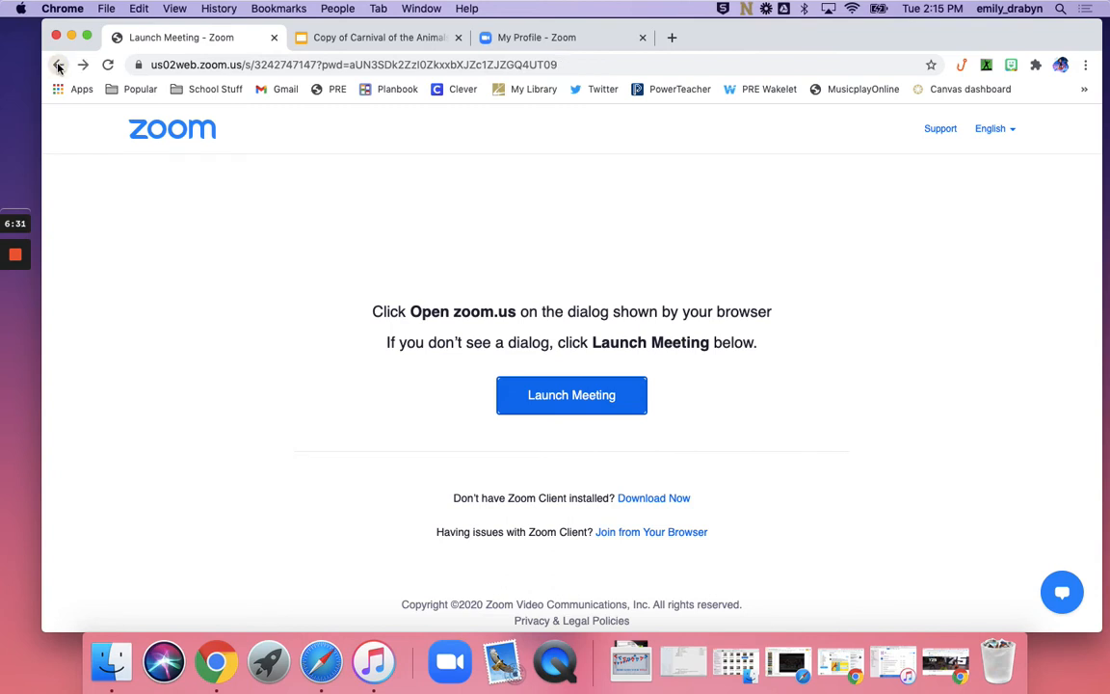
click(58, 65)
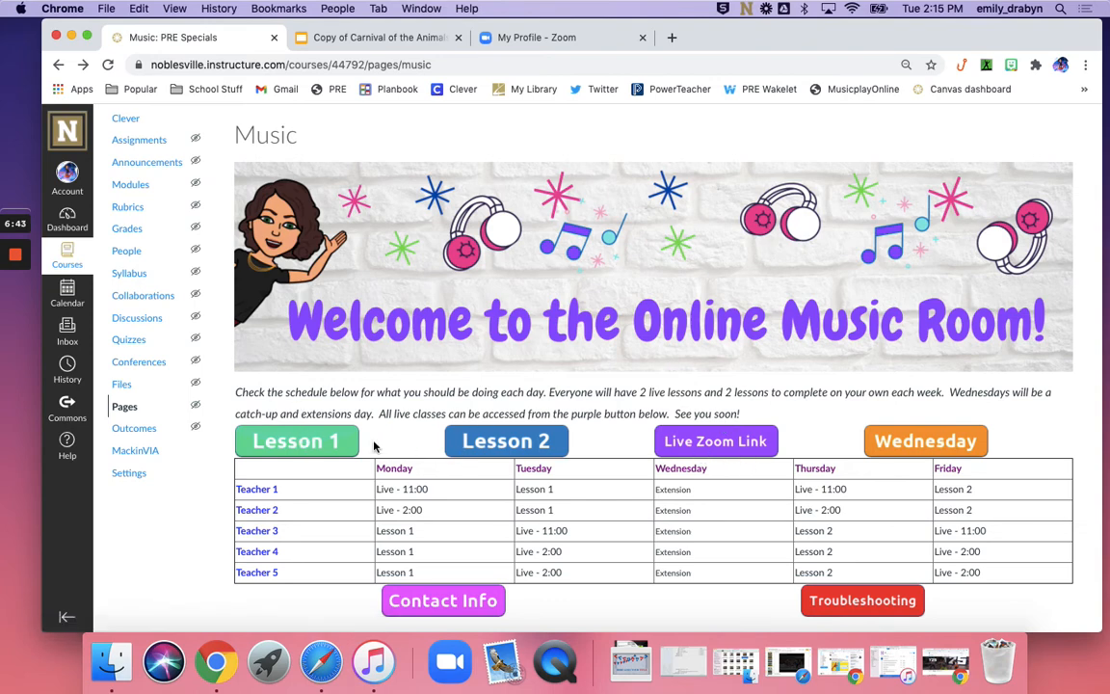
scroll(531, 469, up, 2)
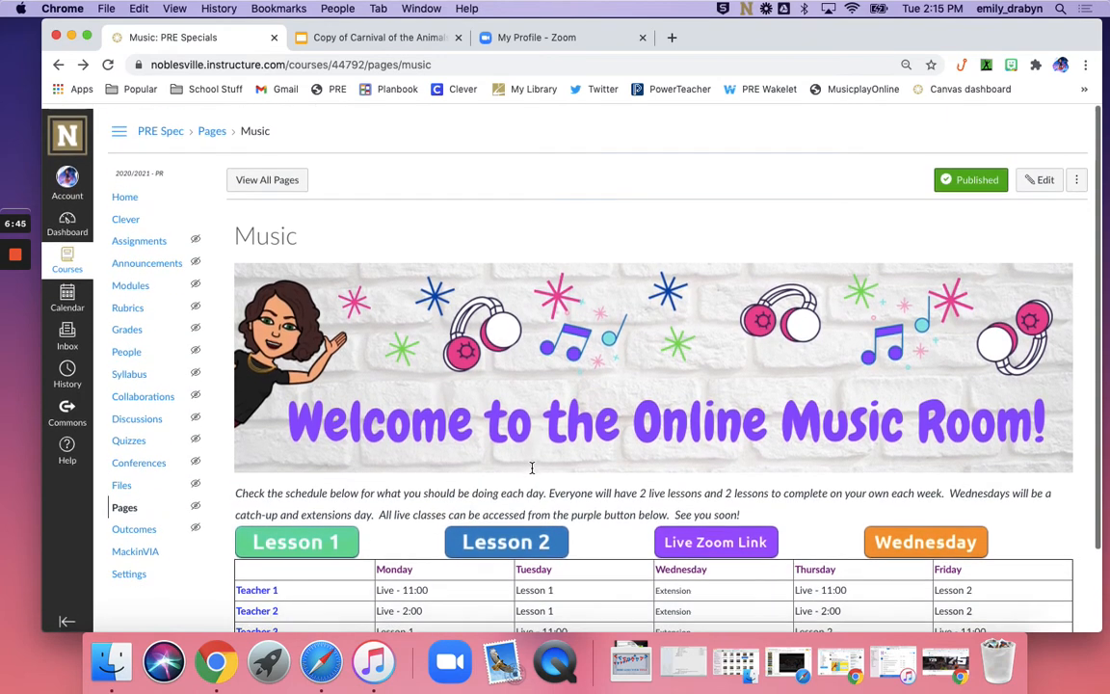
click(1041, 176)
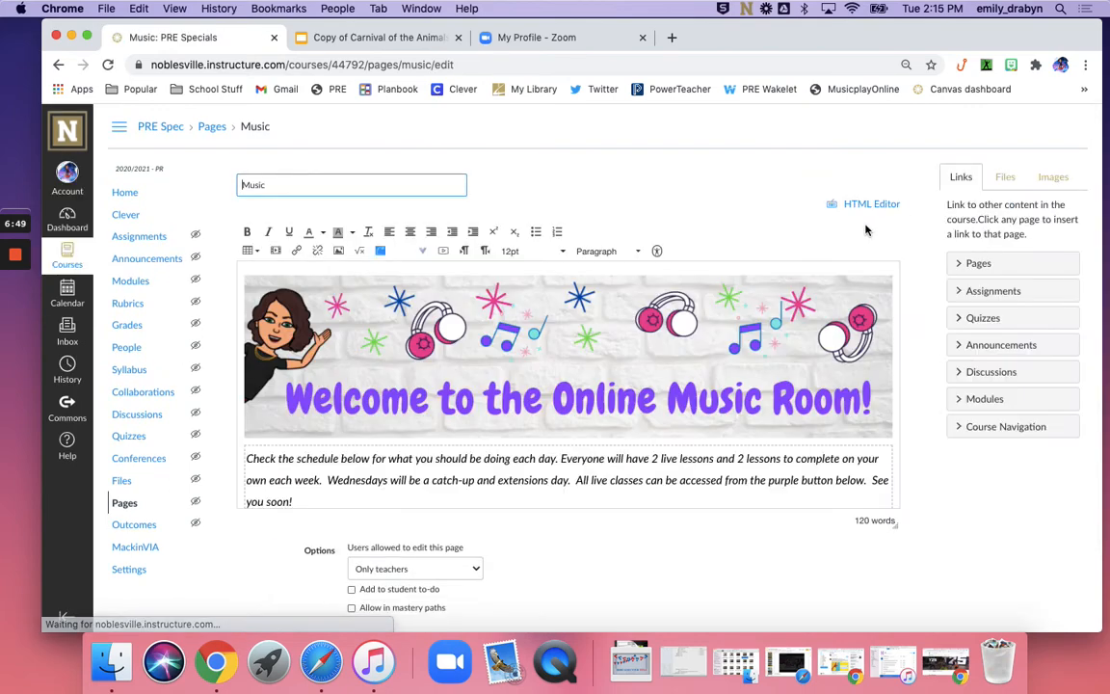
Open the publish-to-web settings of the Copy of Carnival of the Animals presentation in Google Slides and copy its published link.
scroll(567, 347, down, 1)
scroll(568, 346, down, 5)
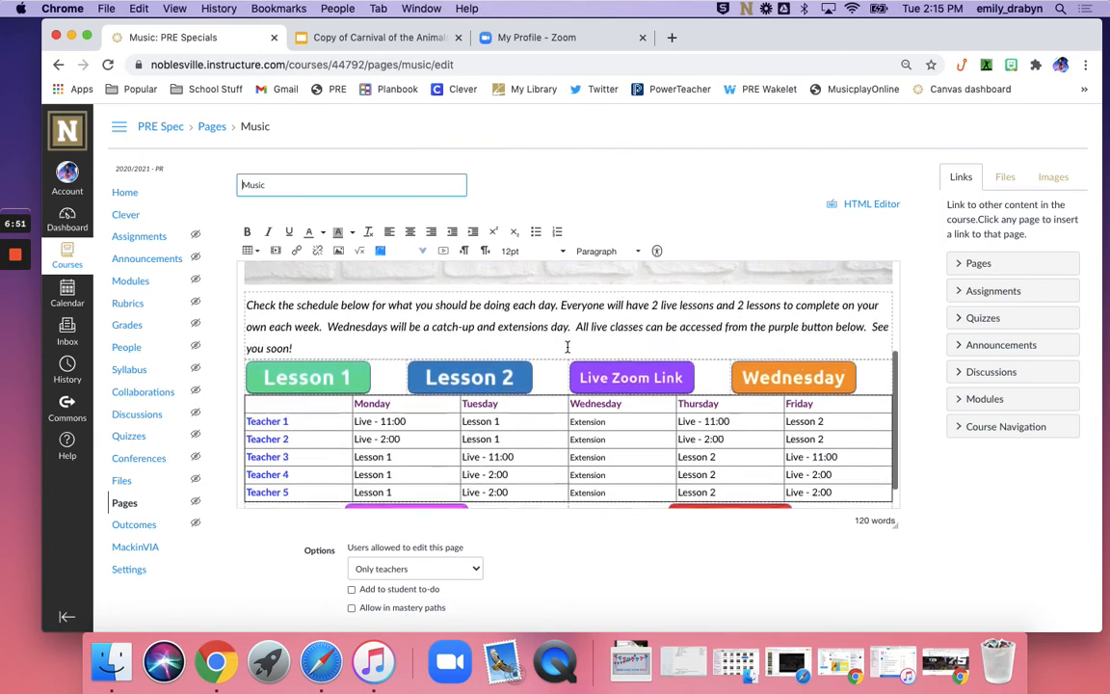
click(390, 43)
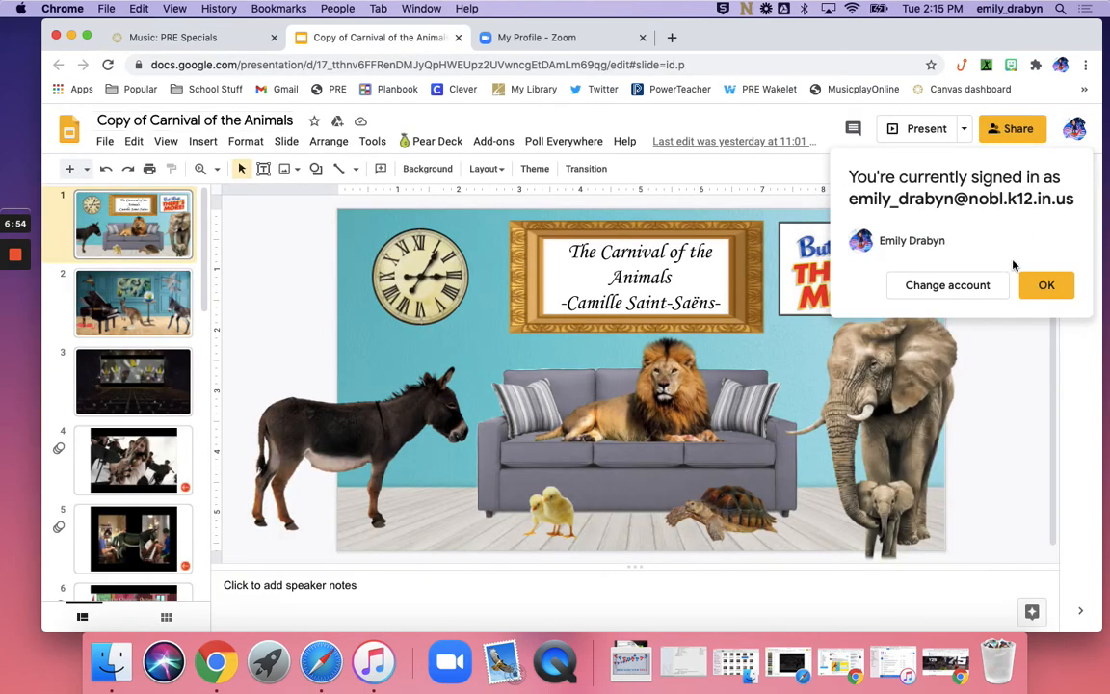
click(1047, 288)
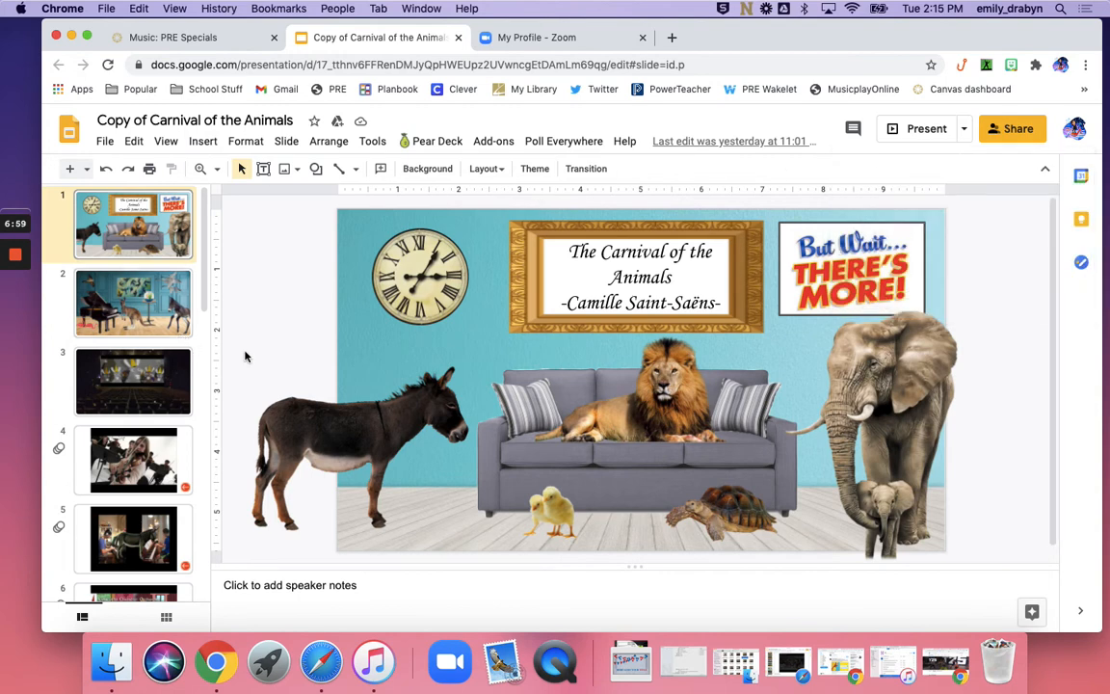
click(103, 141)
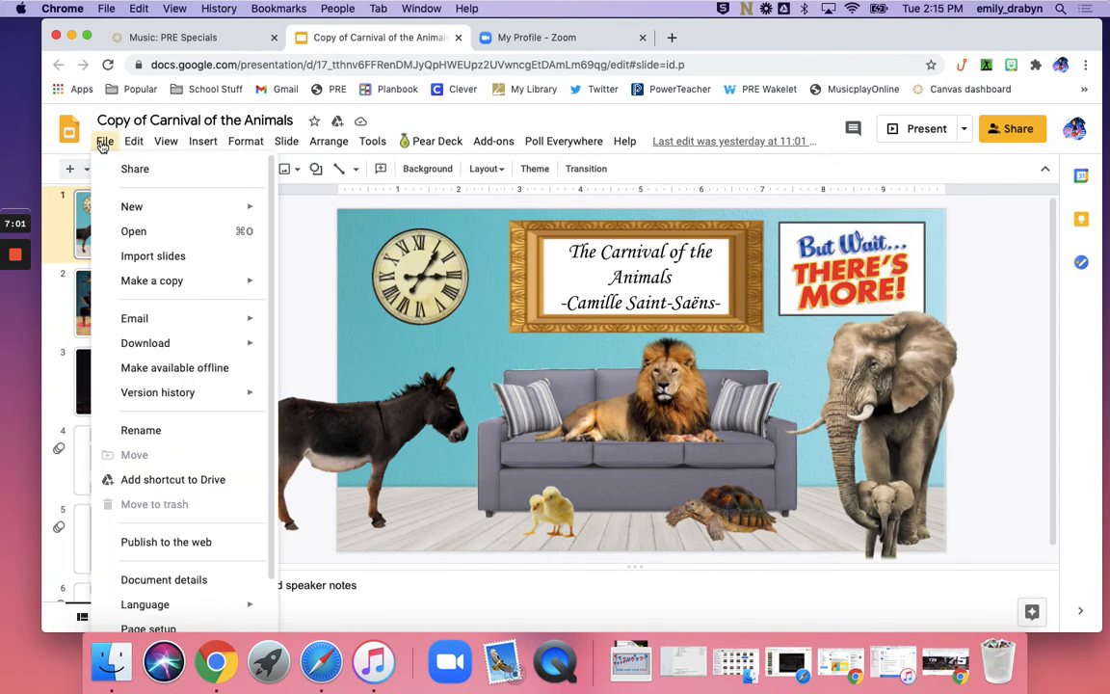
scroll(168, 453, down, 2)
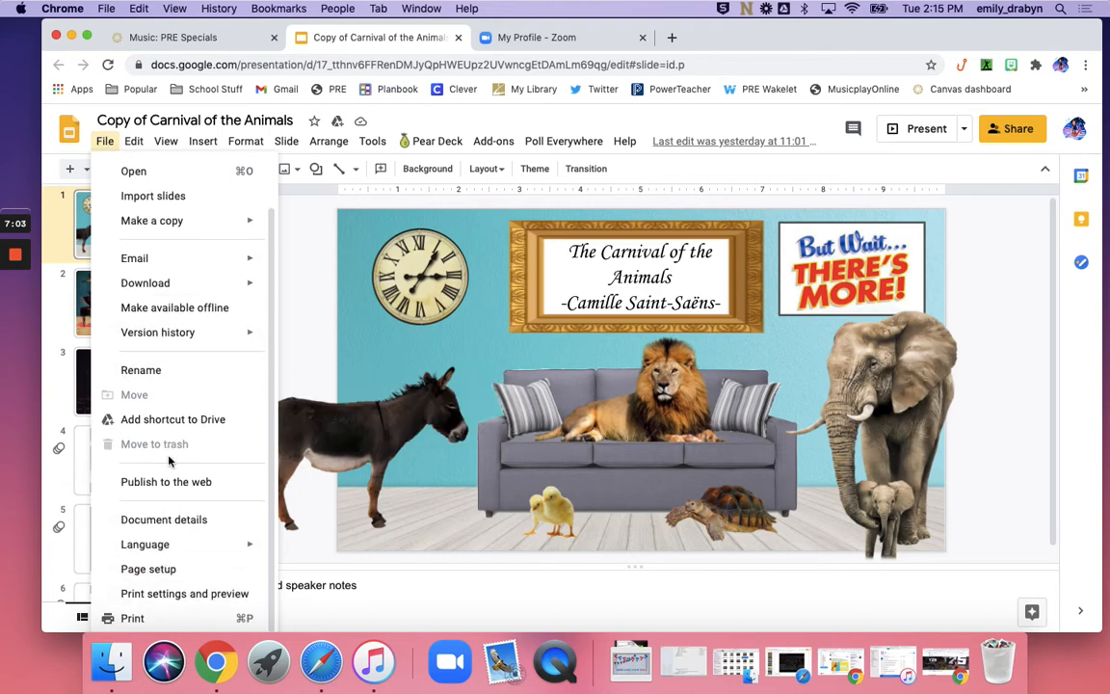
click(175, 482)
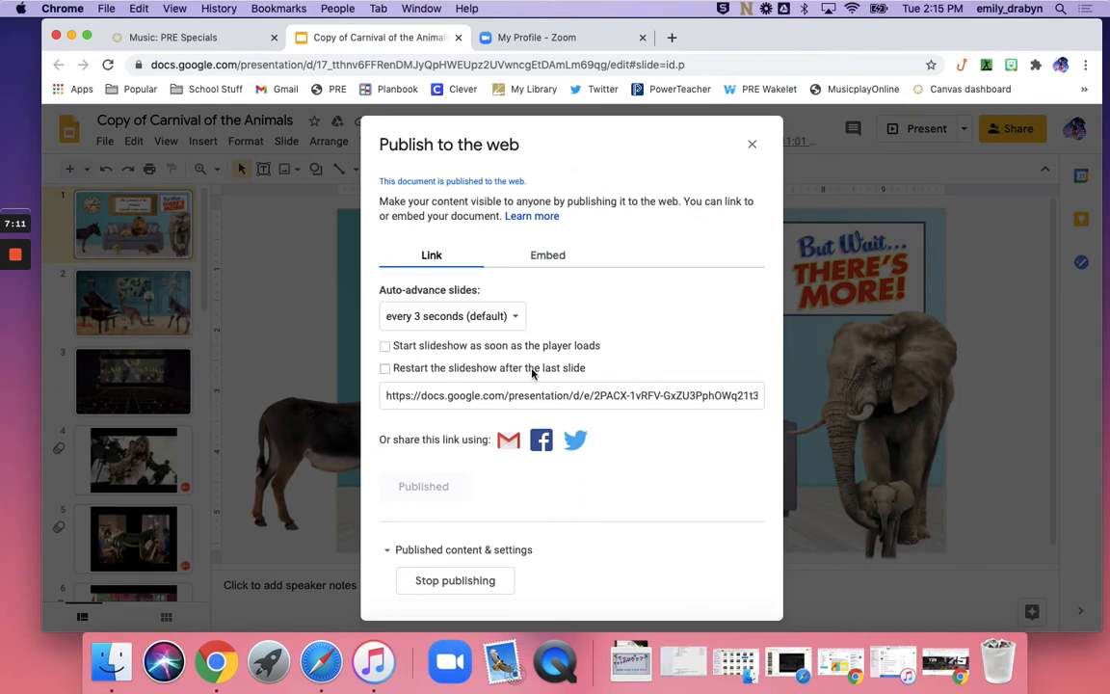
click(468, 396)
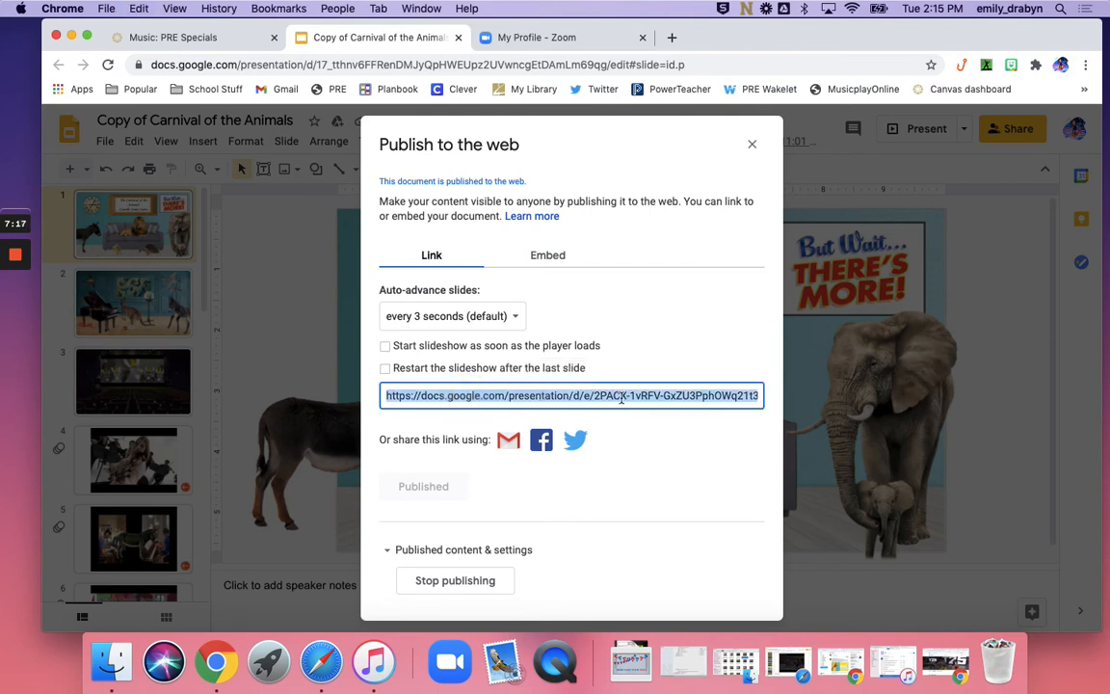
Link the Lesson 1 button on the Canvas Music page to the copied presentation URL and save the page.
click(196, 39)
click(478, 371)
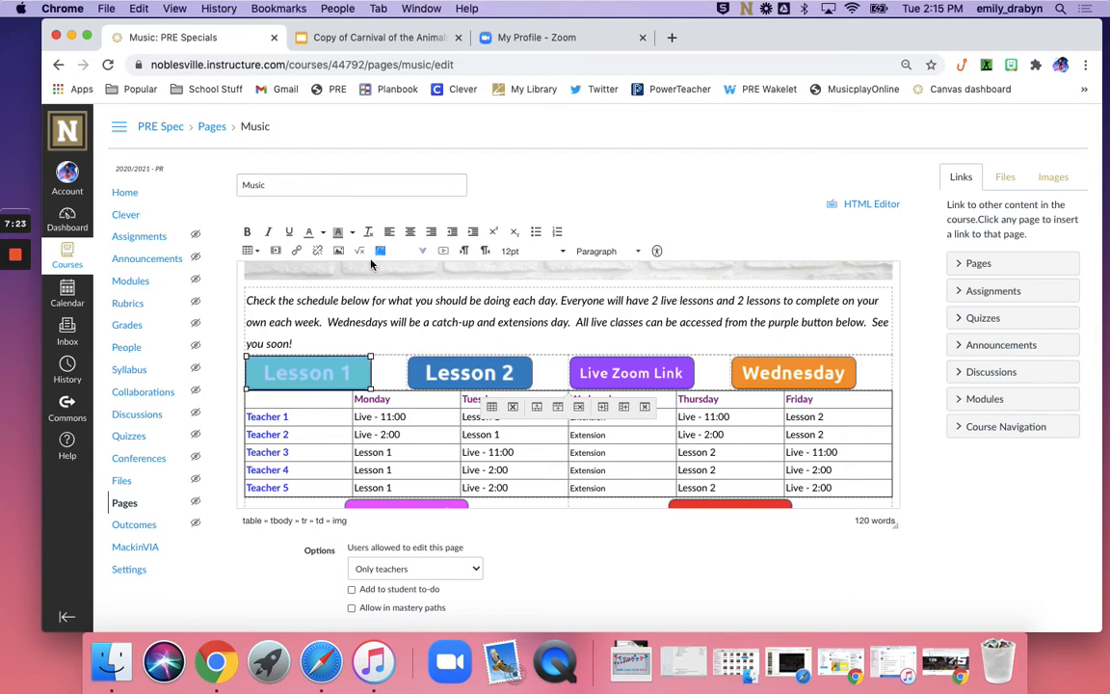
click(300, 252)
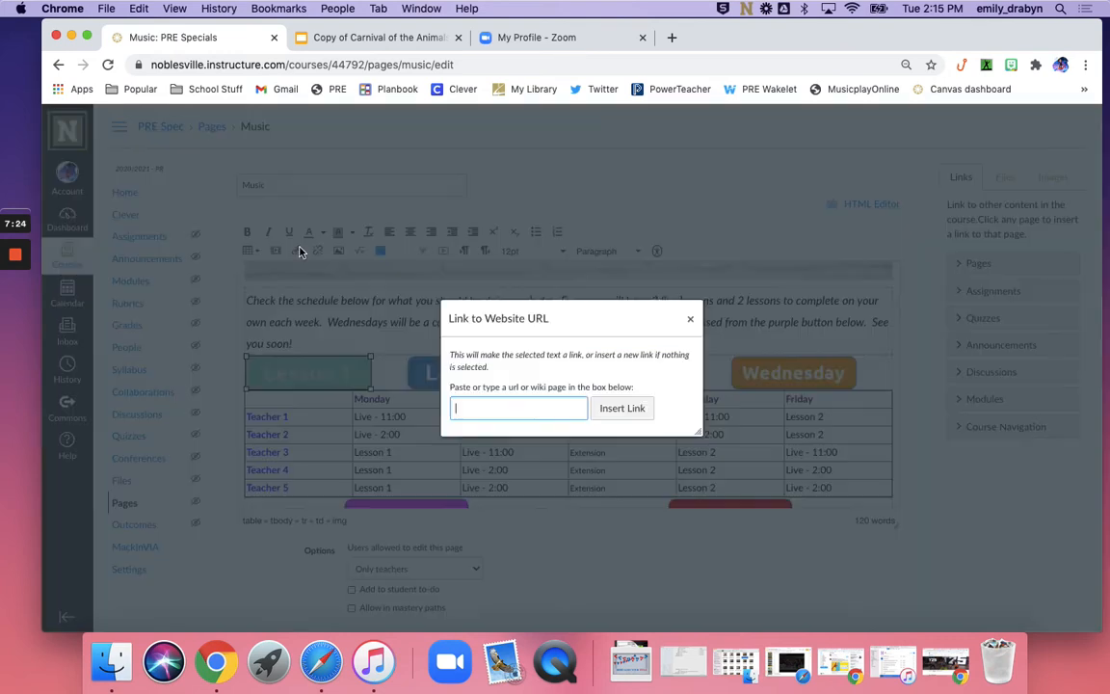
right_click(487, 408)
click(525, 498)
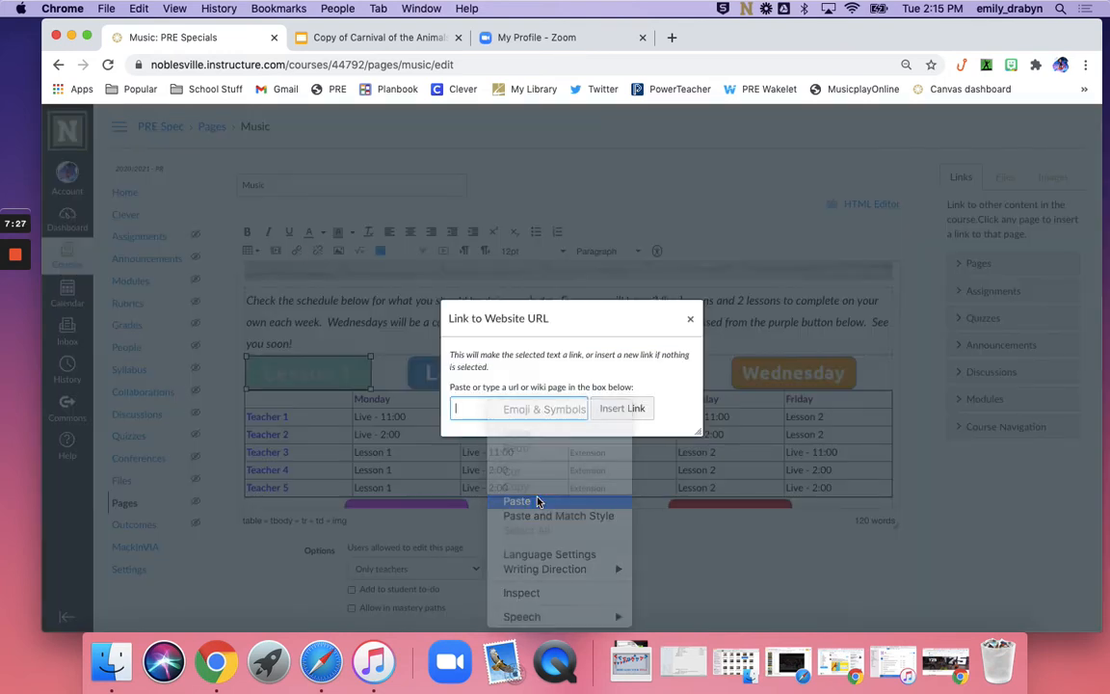
click(622, 407)
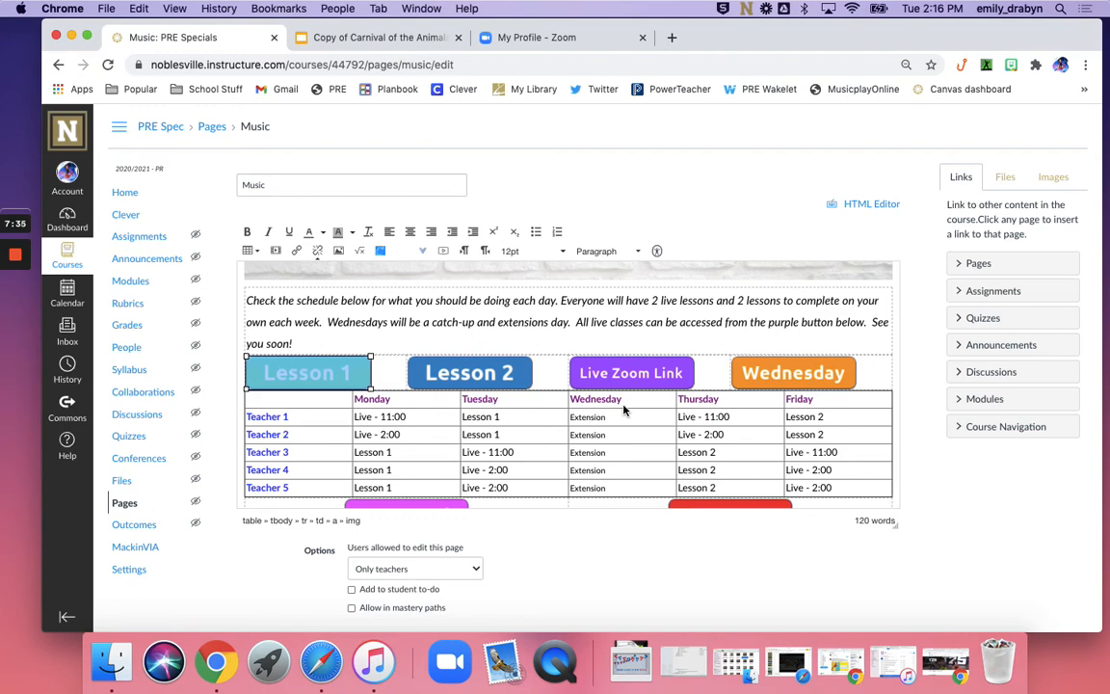
scroll(662, 396, down, 2)
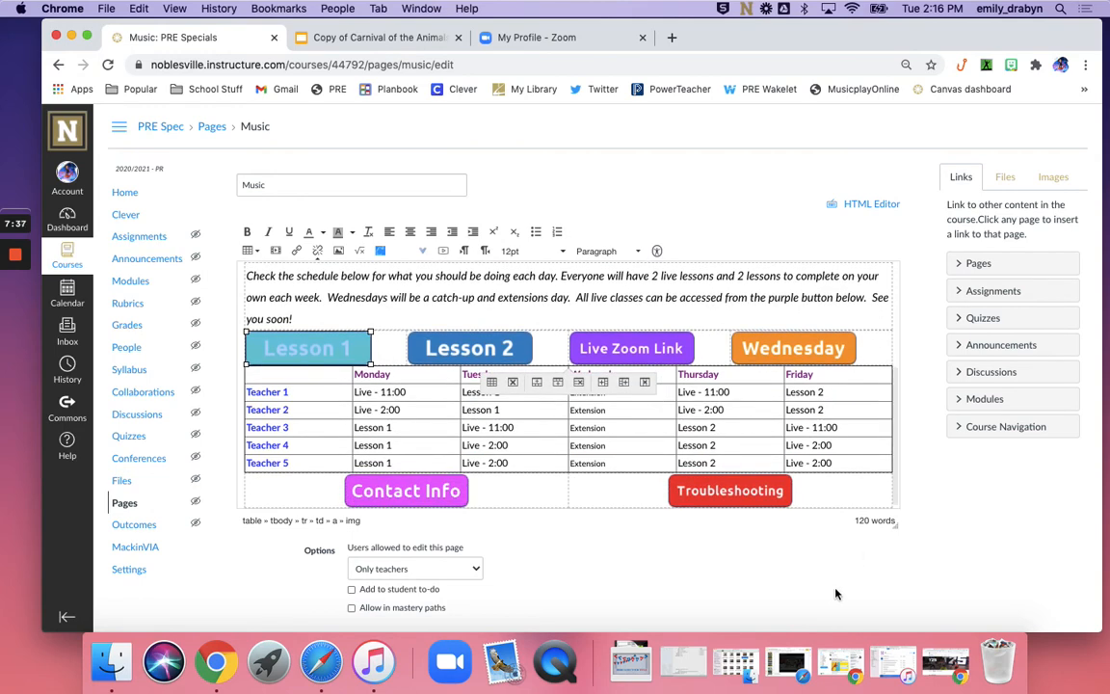
scroll(750, 528, down, 3)
click(894, 599)
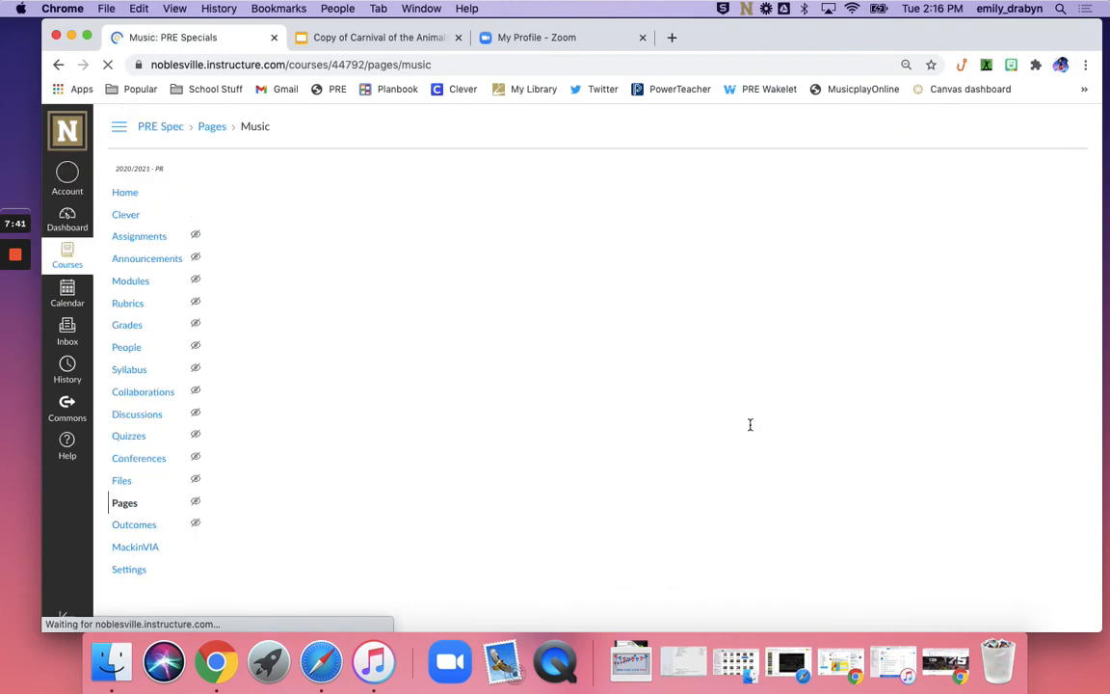
Test the Lesson 1 button and try the published slideshow's lion and donkey links, returning to the first slide after each video.
scroll(750, 425, down, 2)
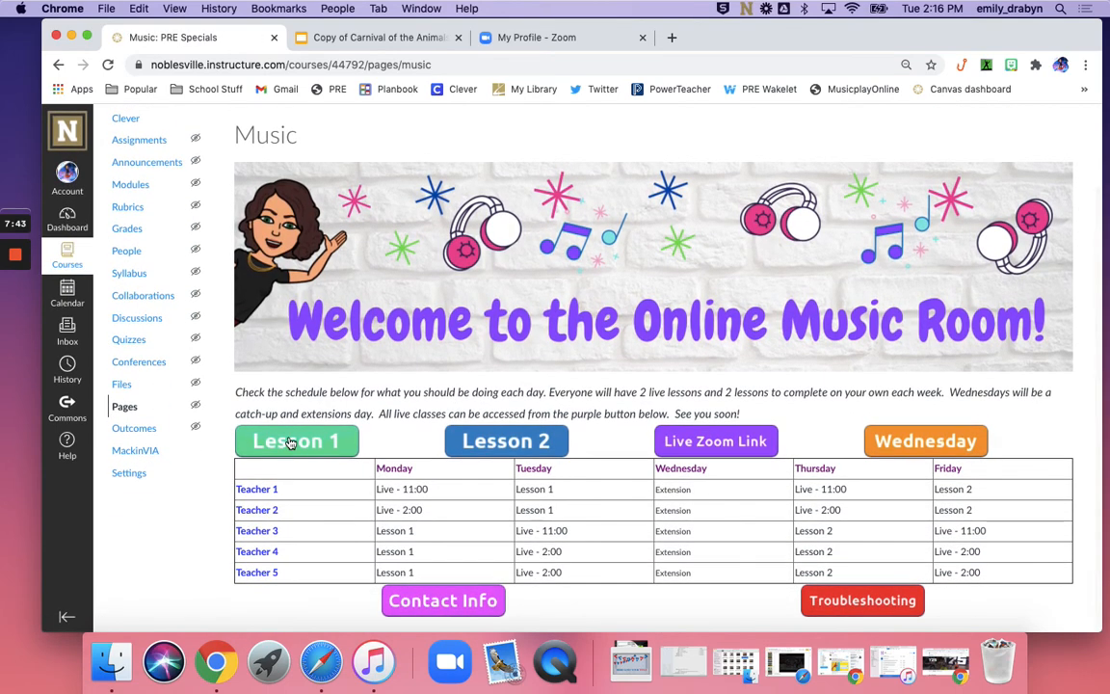
click(290, 442)
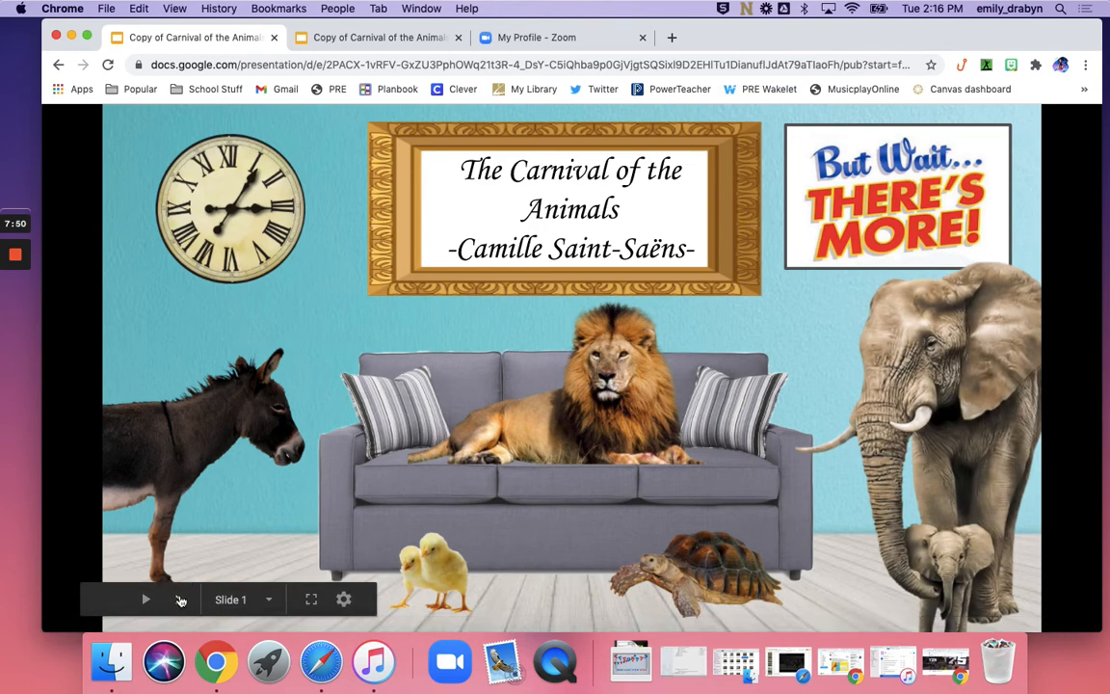
click(179, 600)
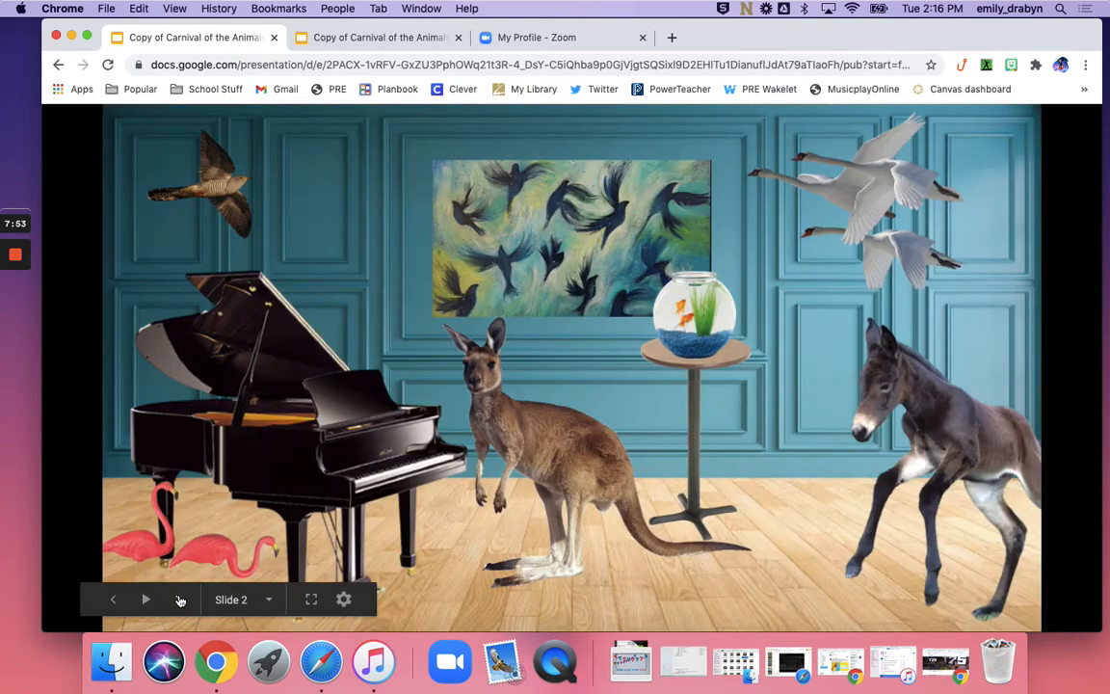
click(124, 599)
click(595, 391)
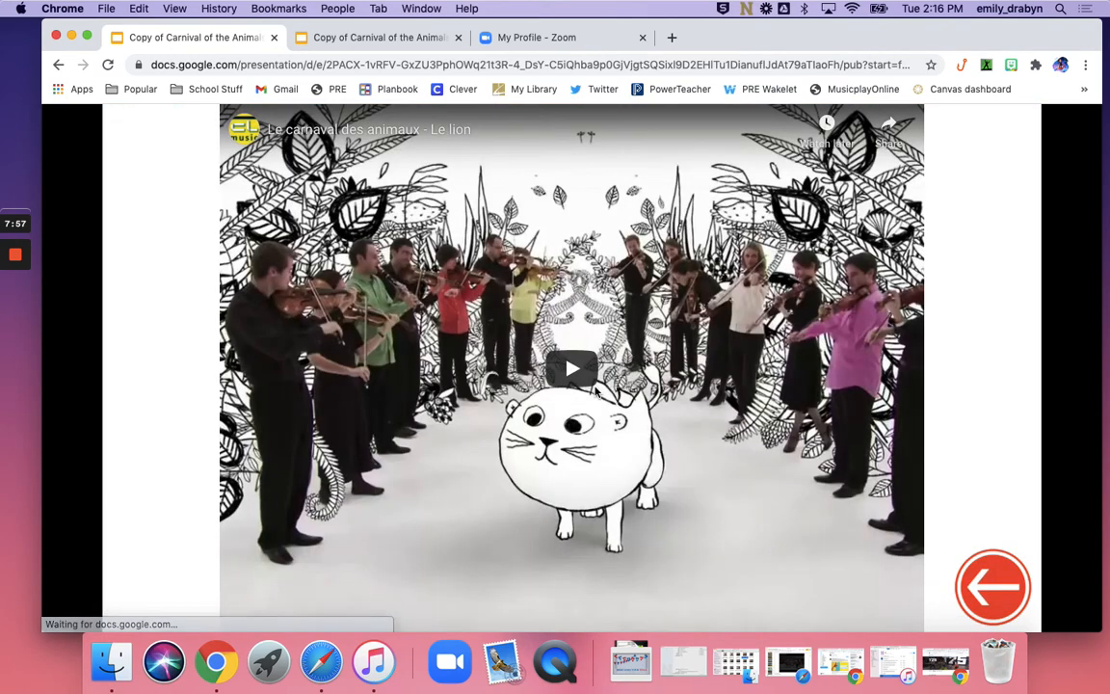
click(983, 602)
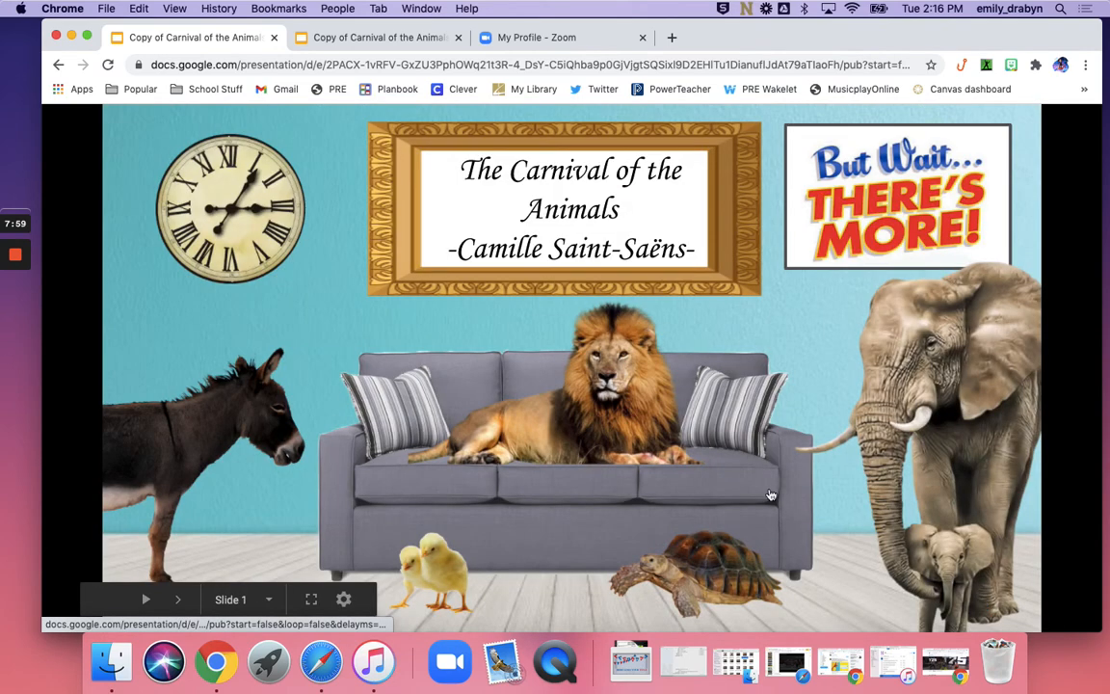
click(246, 415)
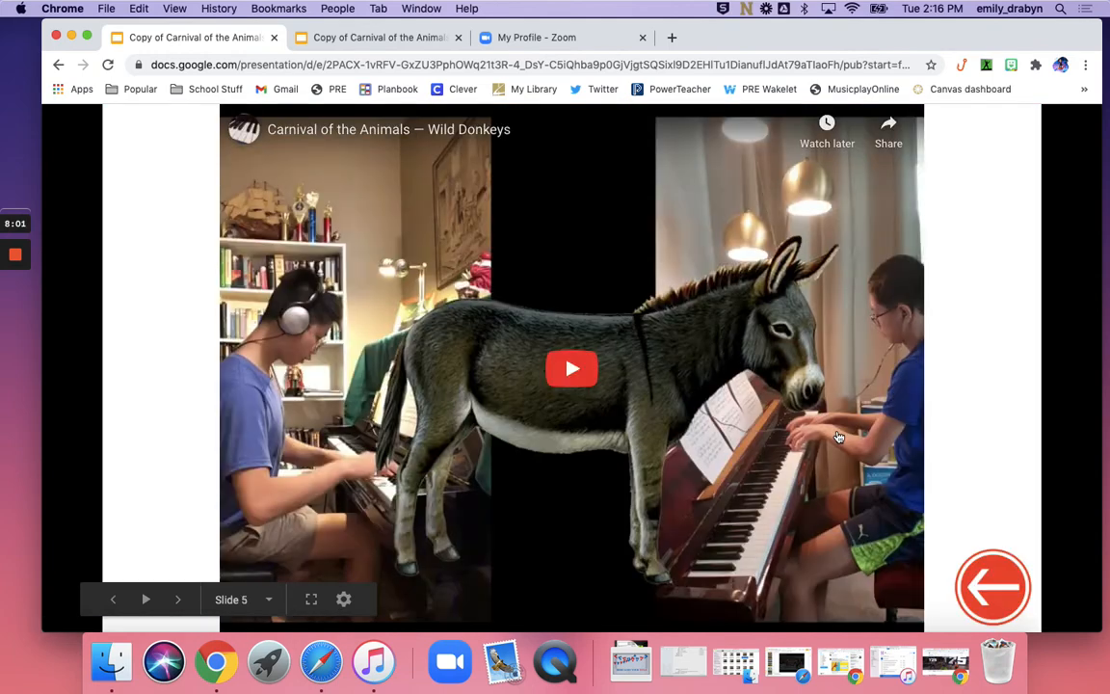
click(975, 575)
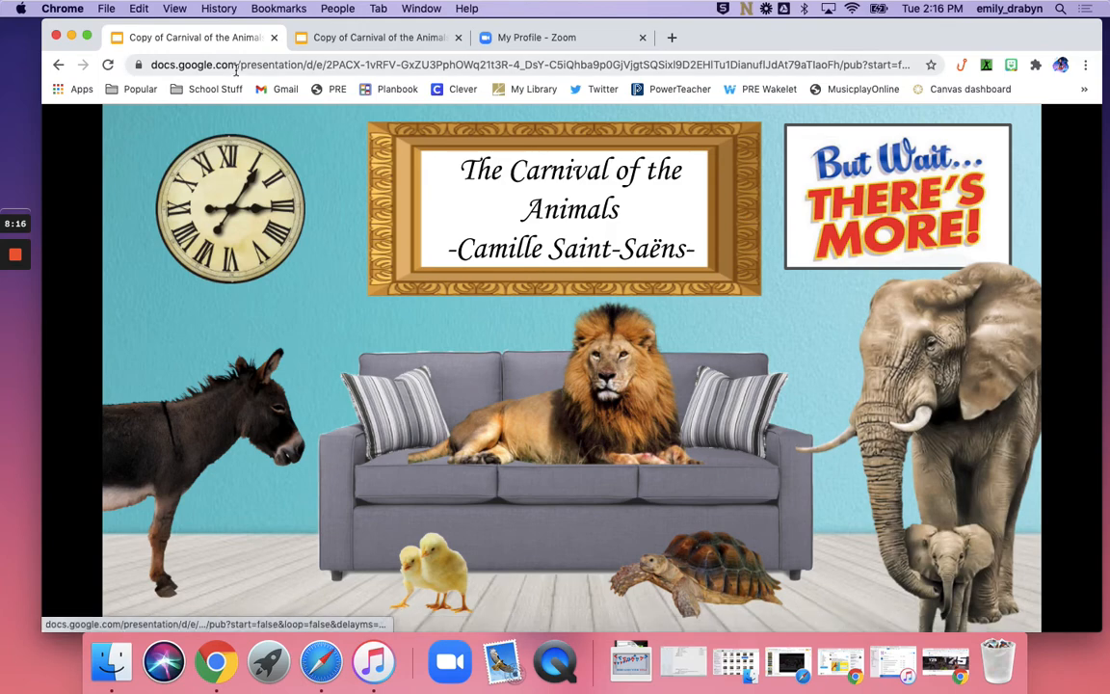
Go back through the browser history from the published slideshow to the Music page.
click(58, 64)
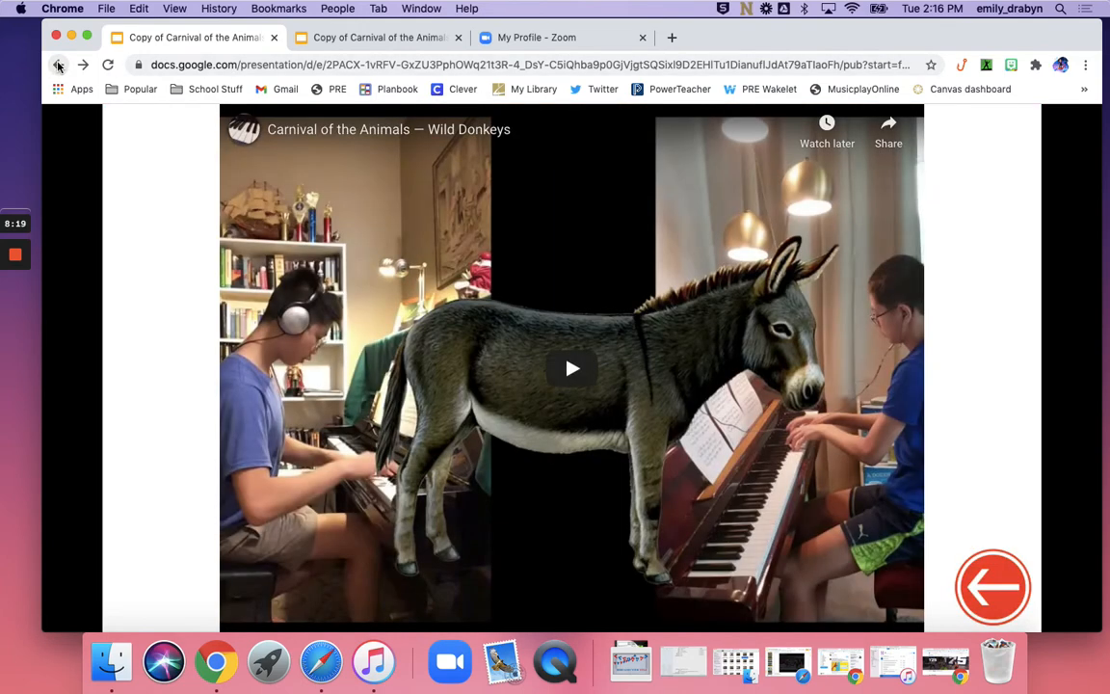
click(58, 64)
click(58, 65)
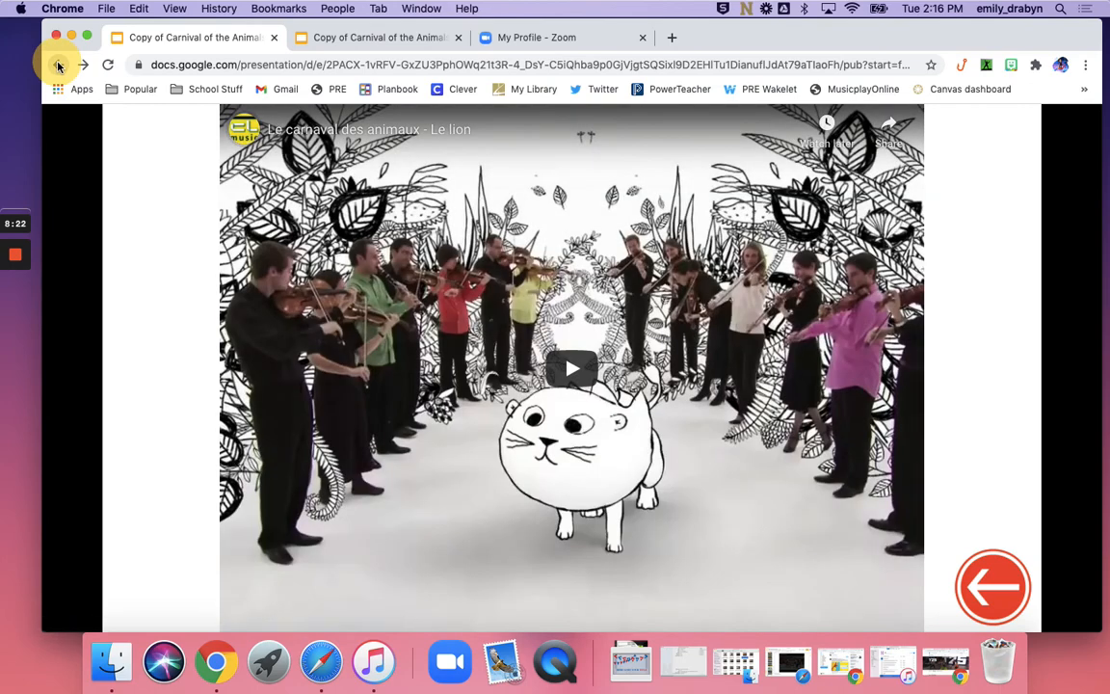
drag(58, 64, 94, 158)
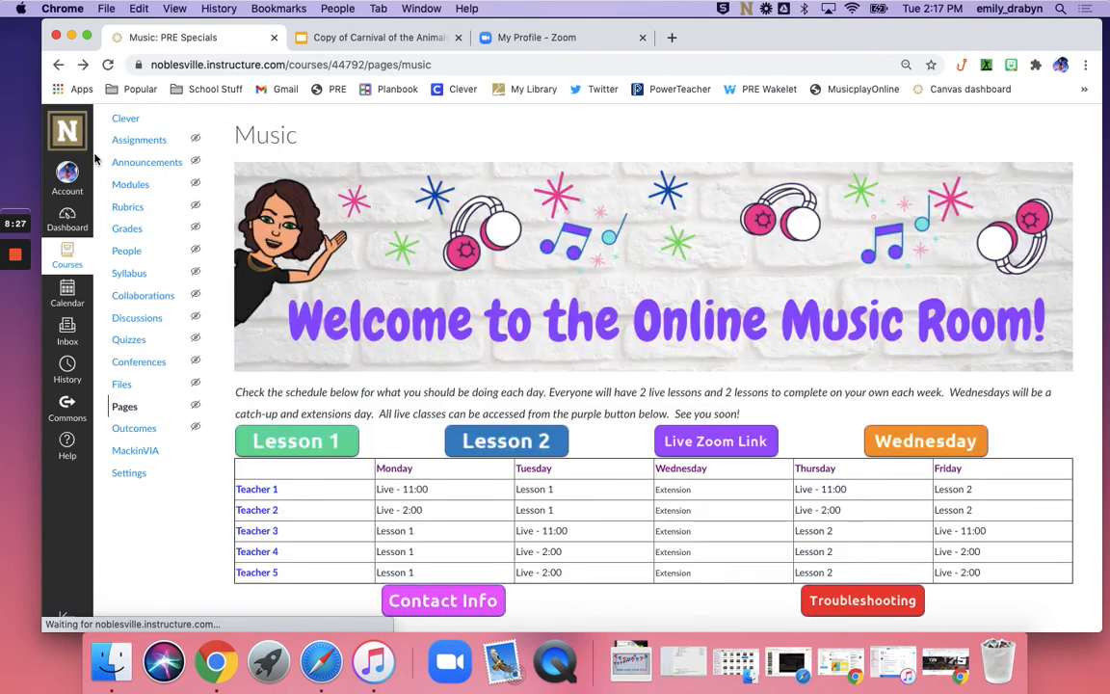
Close the publishing settings of the Carnival of the Animals presentation in Google Slides and examine the video on slide 4.
click(371, 34)
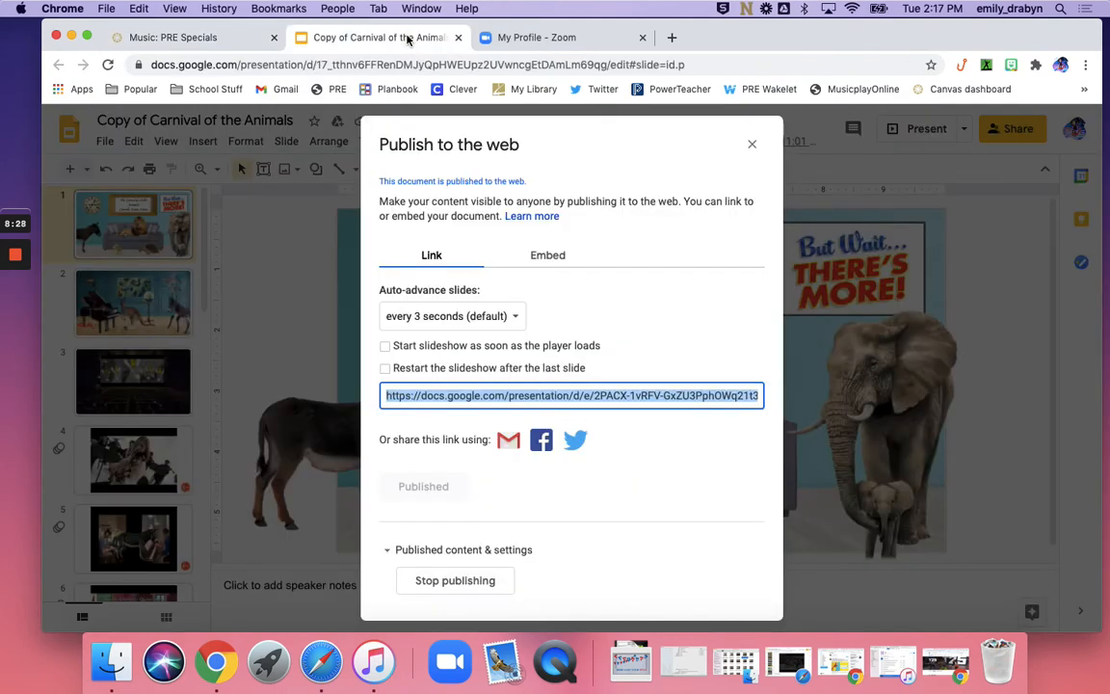
click(752, 144)
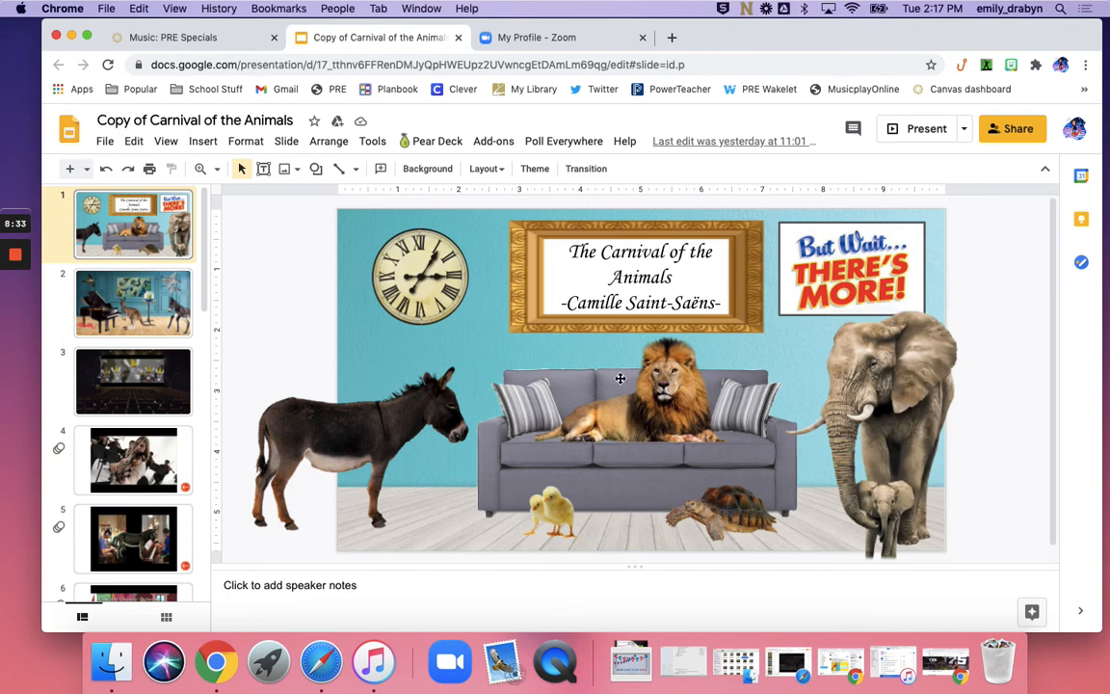
scroll(145, 366, down, 2)
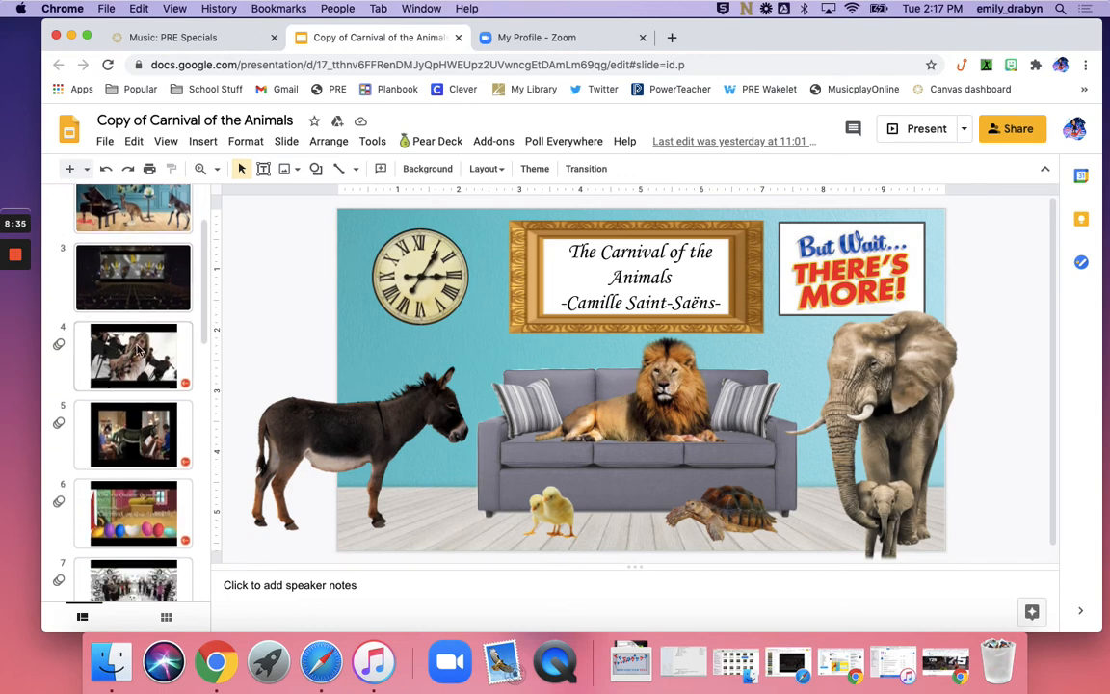
click(132, 358)
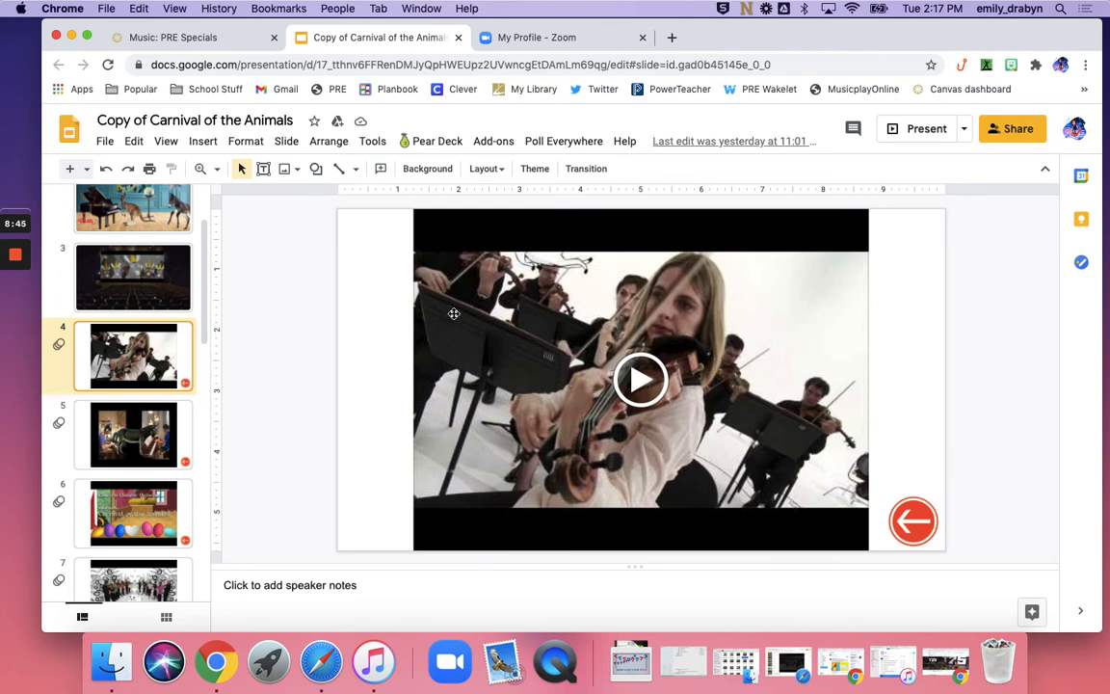
scroll(178, 284, up, 3)
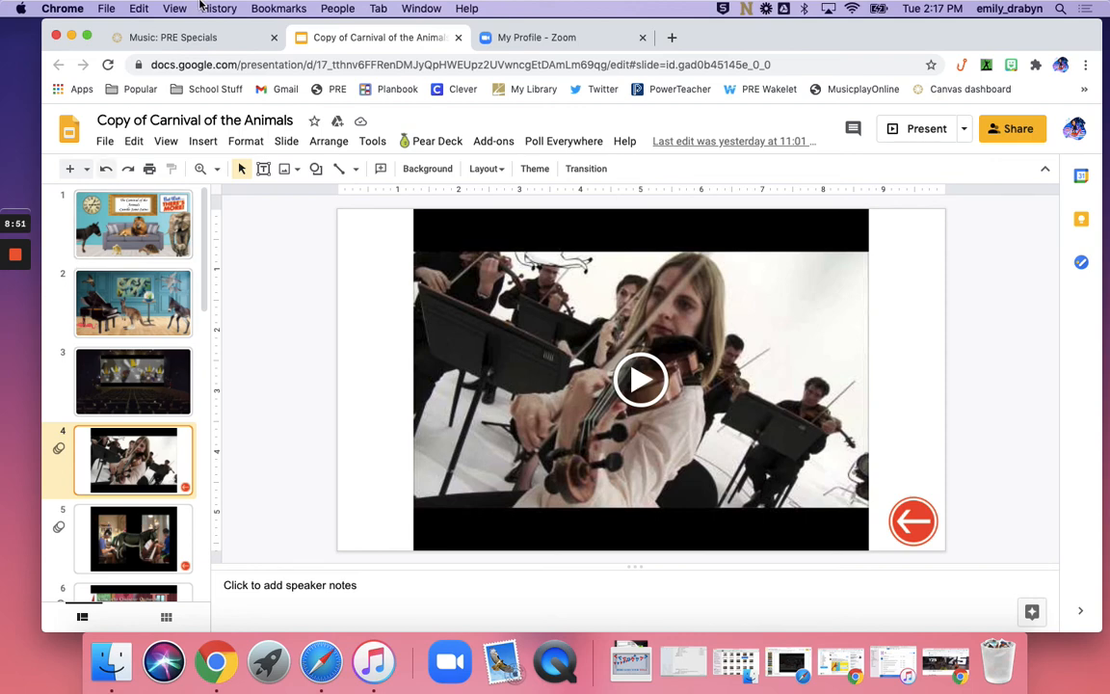
Test the Contact Info button on the Canvas Music page, review the Contact Info page, and return to the Music page.
click(179, 36)
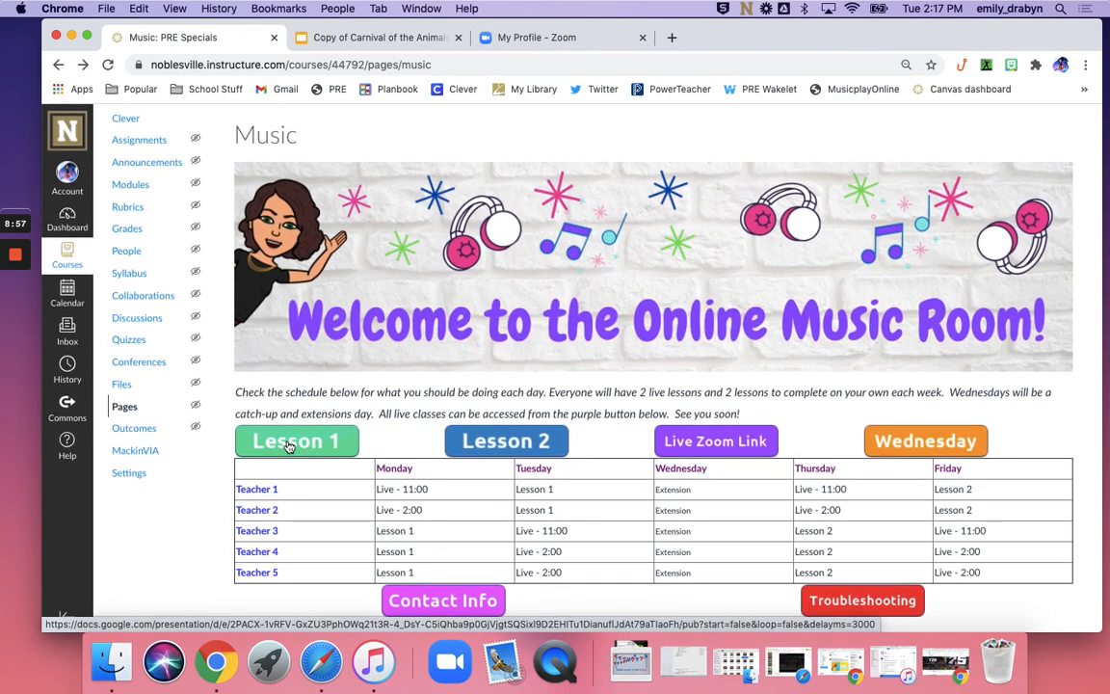
scroll(358, 407, up, 2)
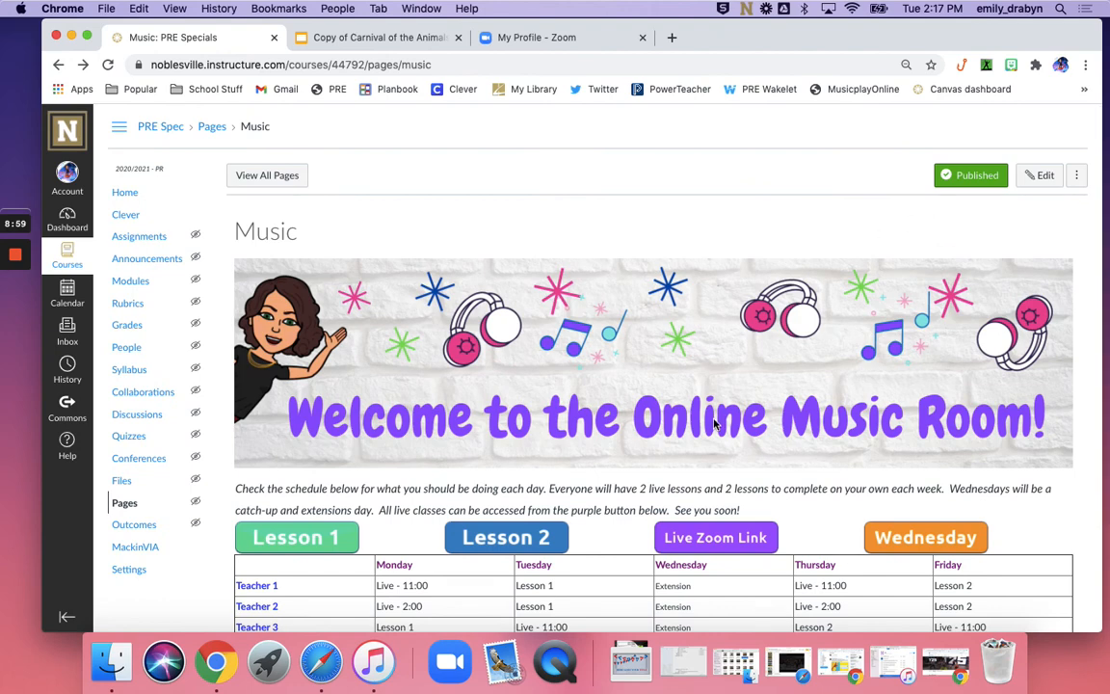
scroll(726, 407, down, 2)
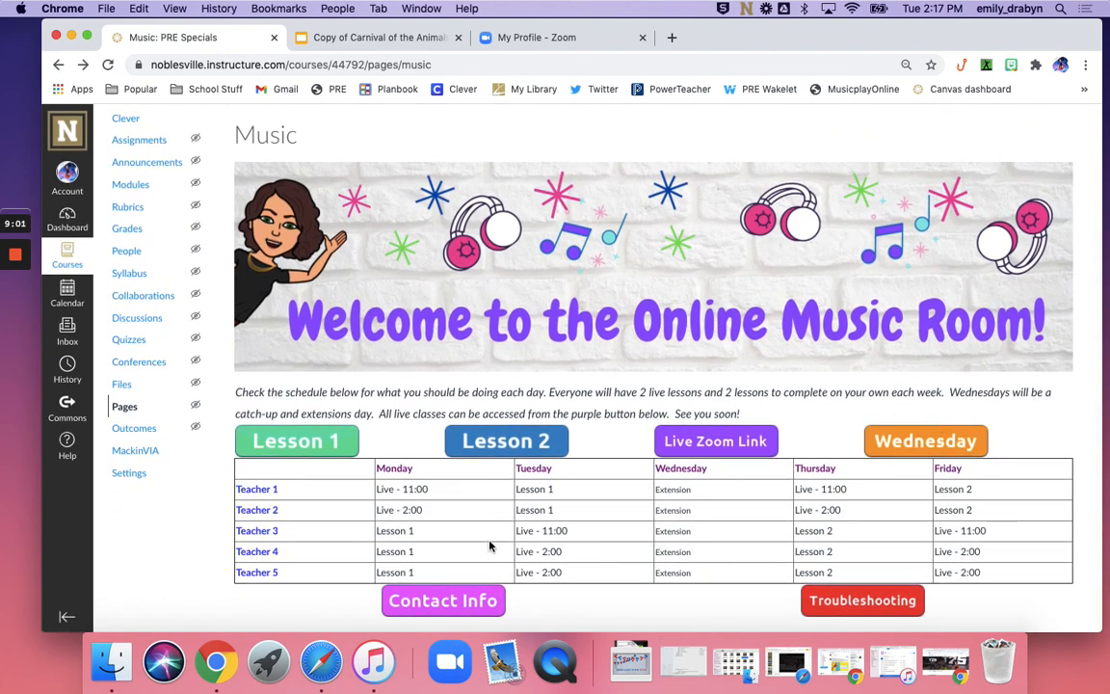
click(453, 605)
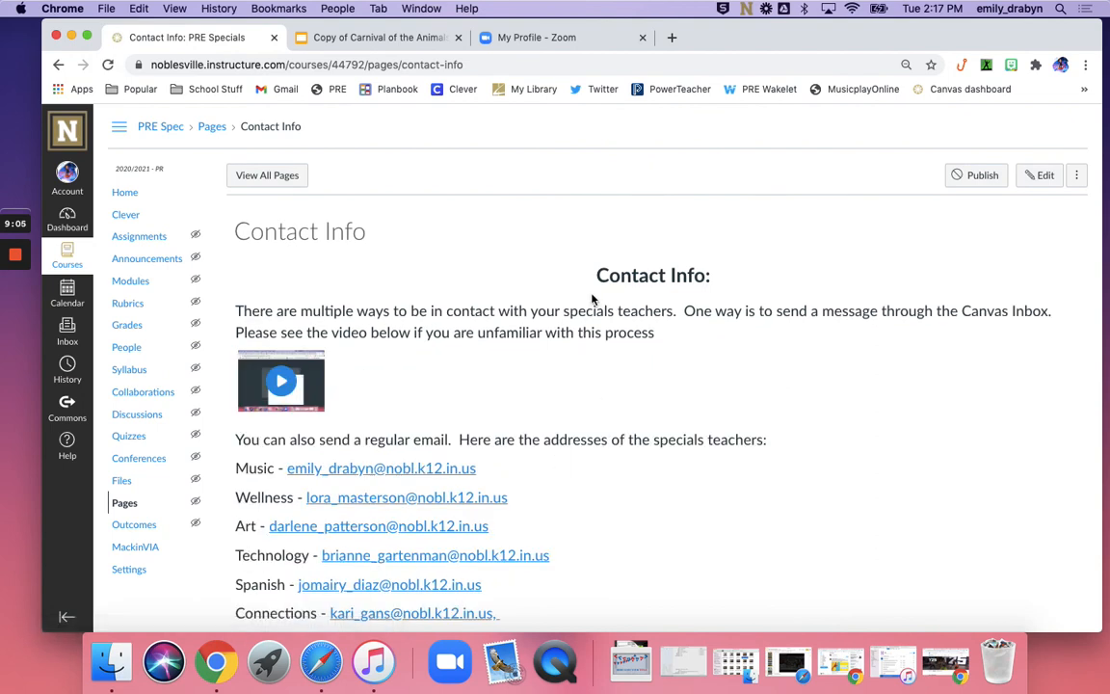
scroll(590, 522, down, 2)
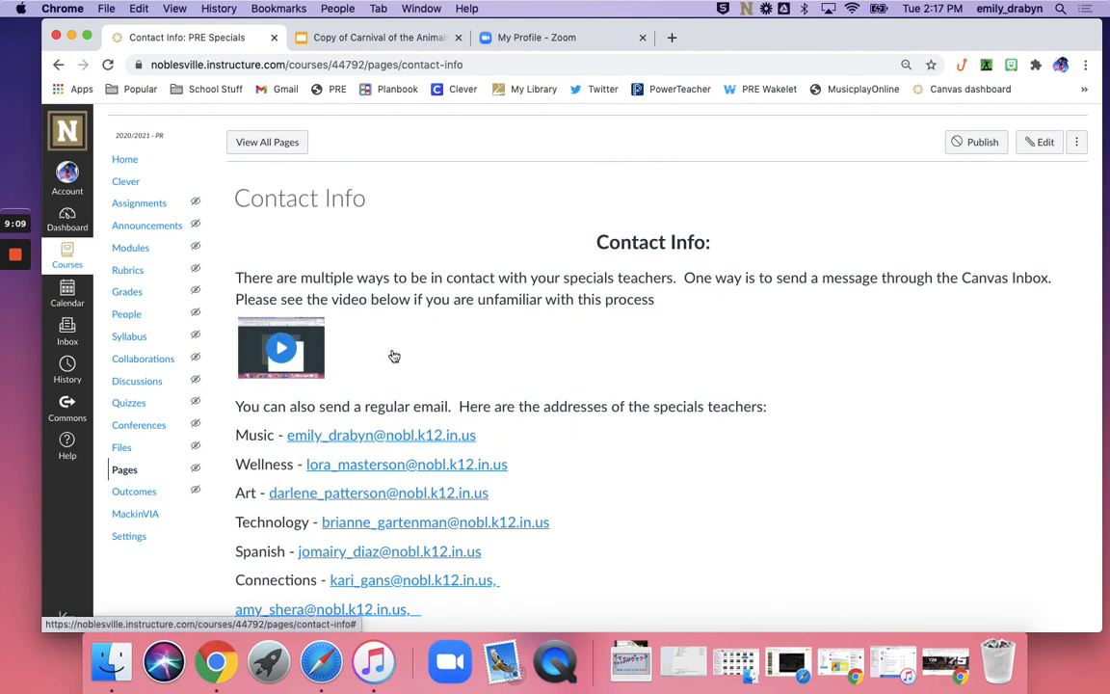
scroll(391, 354, down, 2)
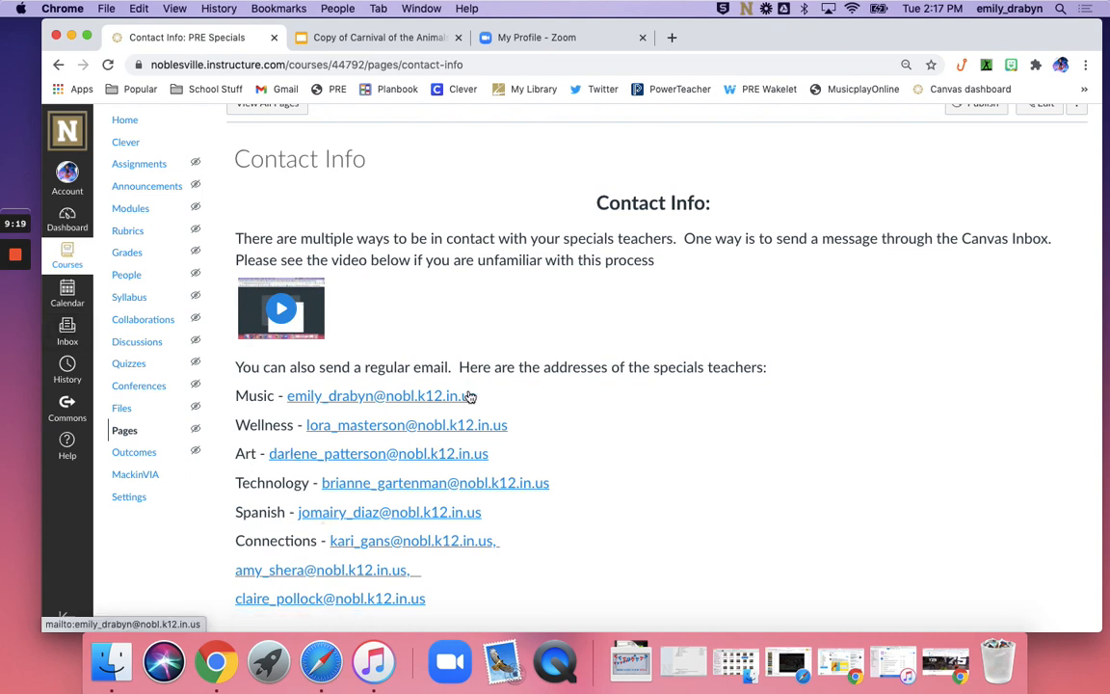
scroll(467, 394, up, 2)
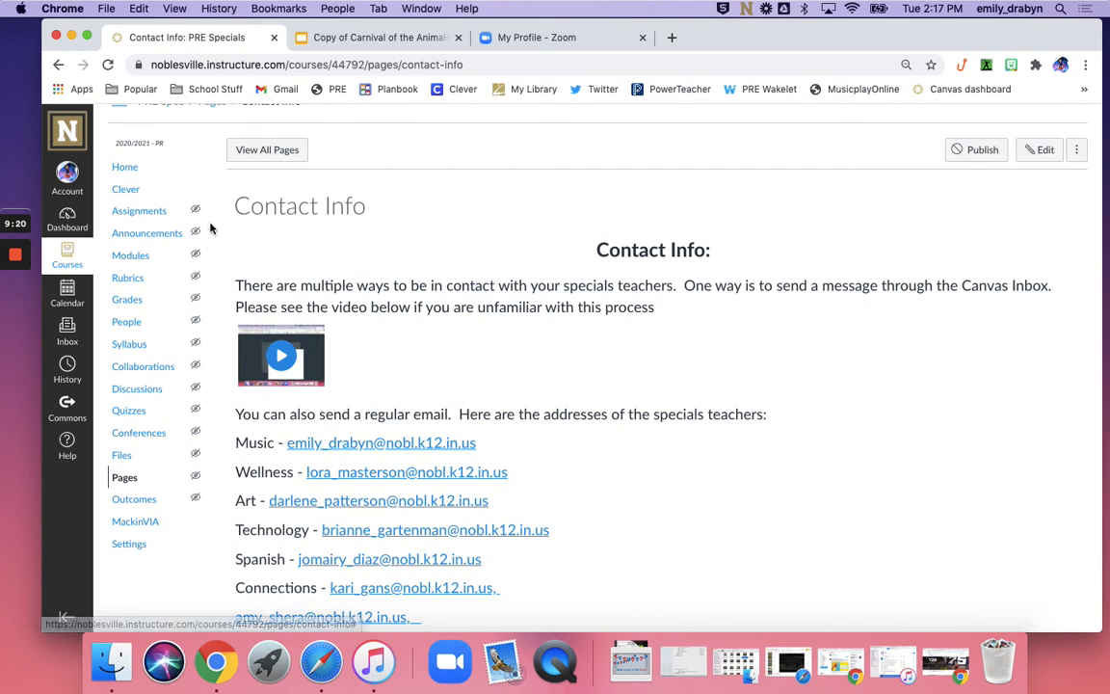
click(57, 65)
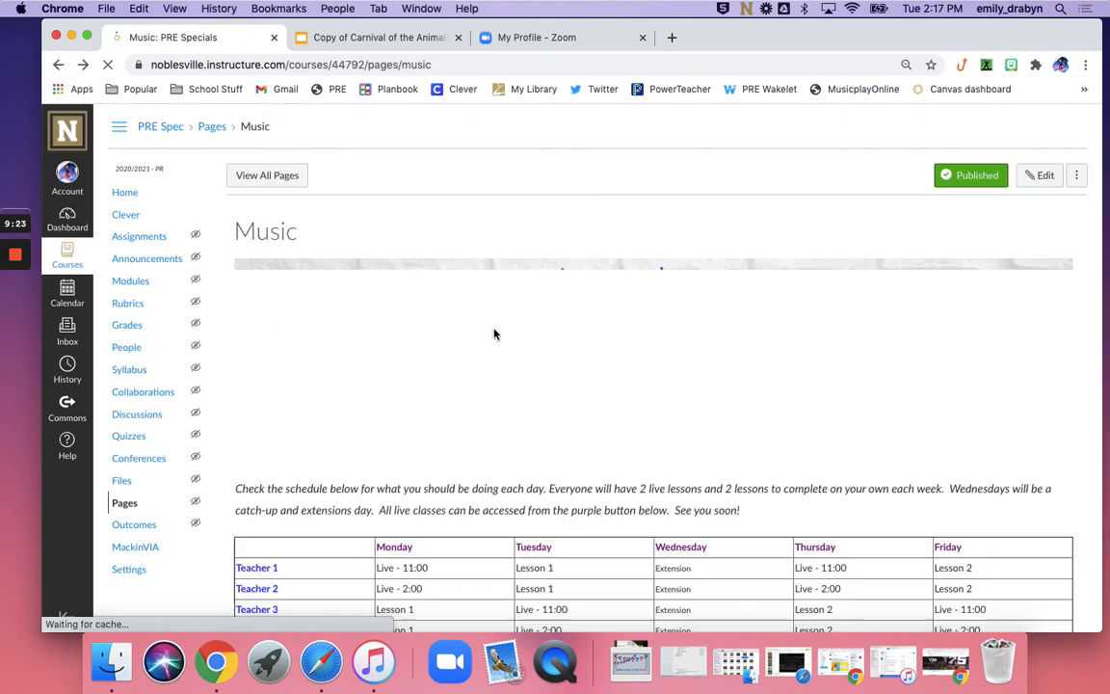
scroll(578, 405, down, 2)
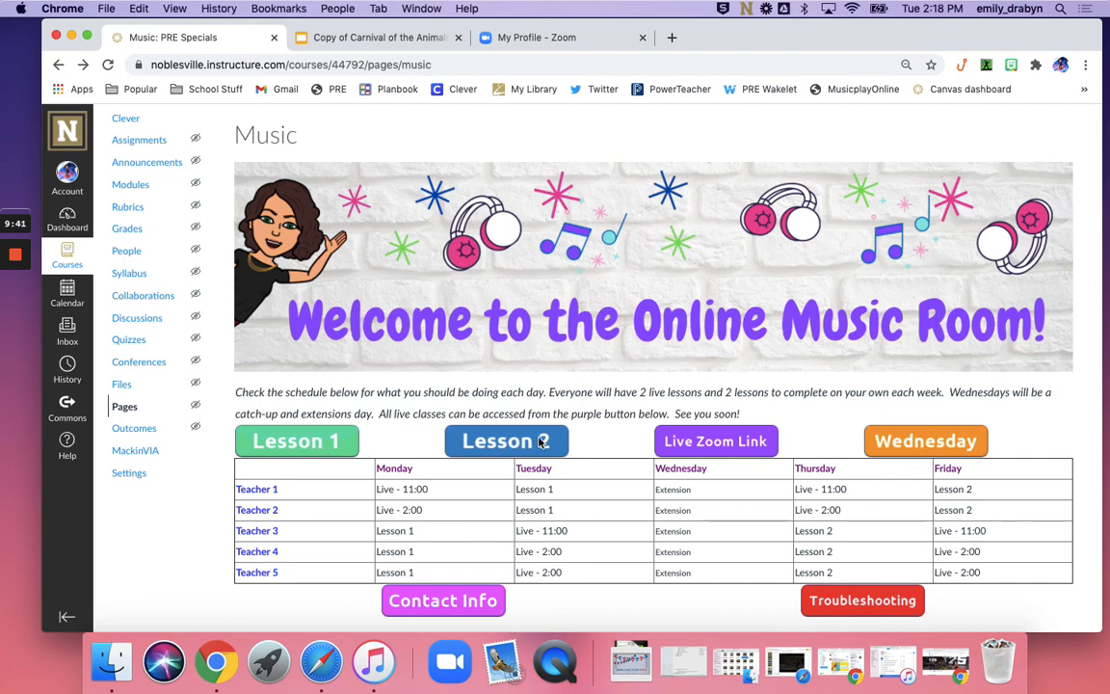
scroll(540, 440, up, 2)
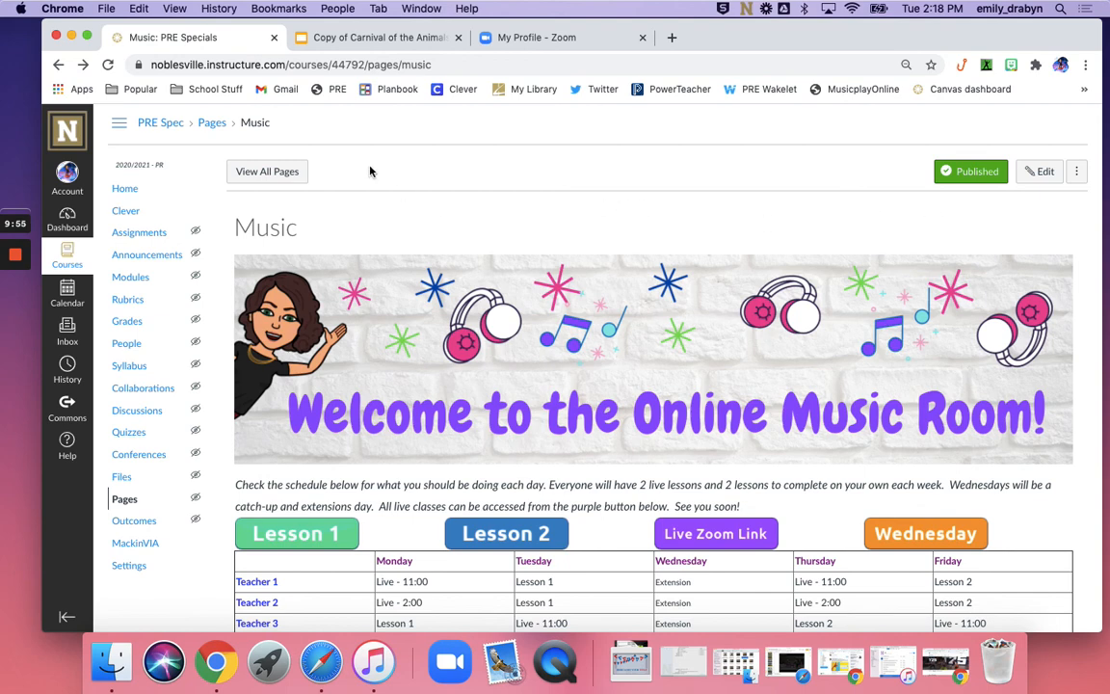
mouse_move(14, 257)
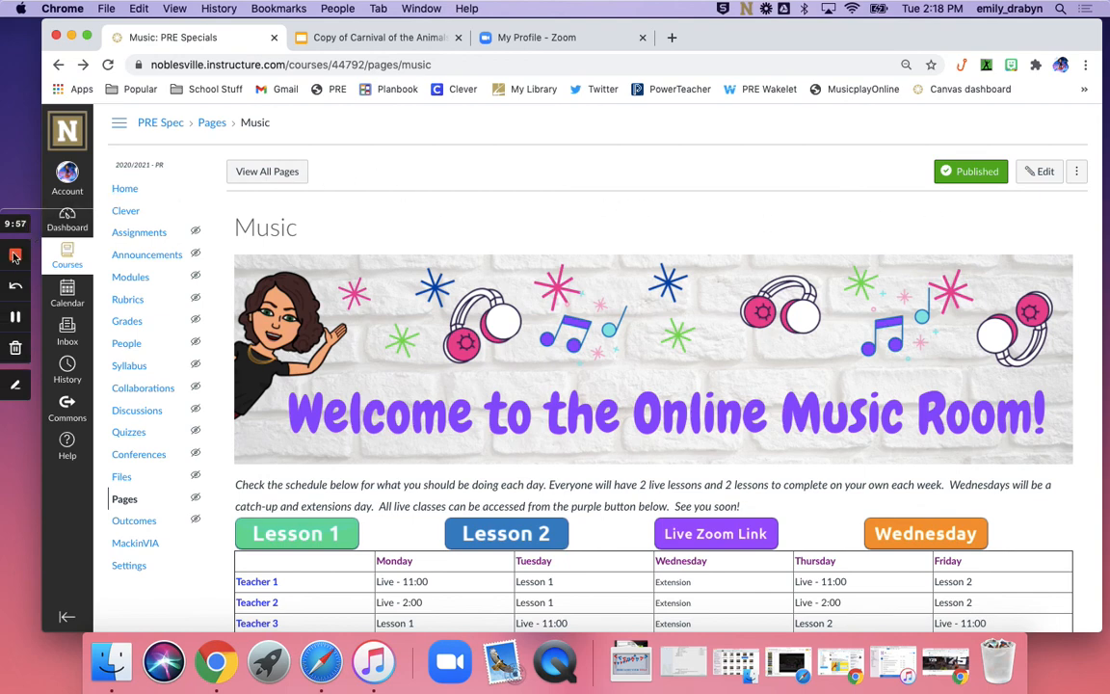